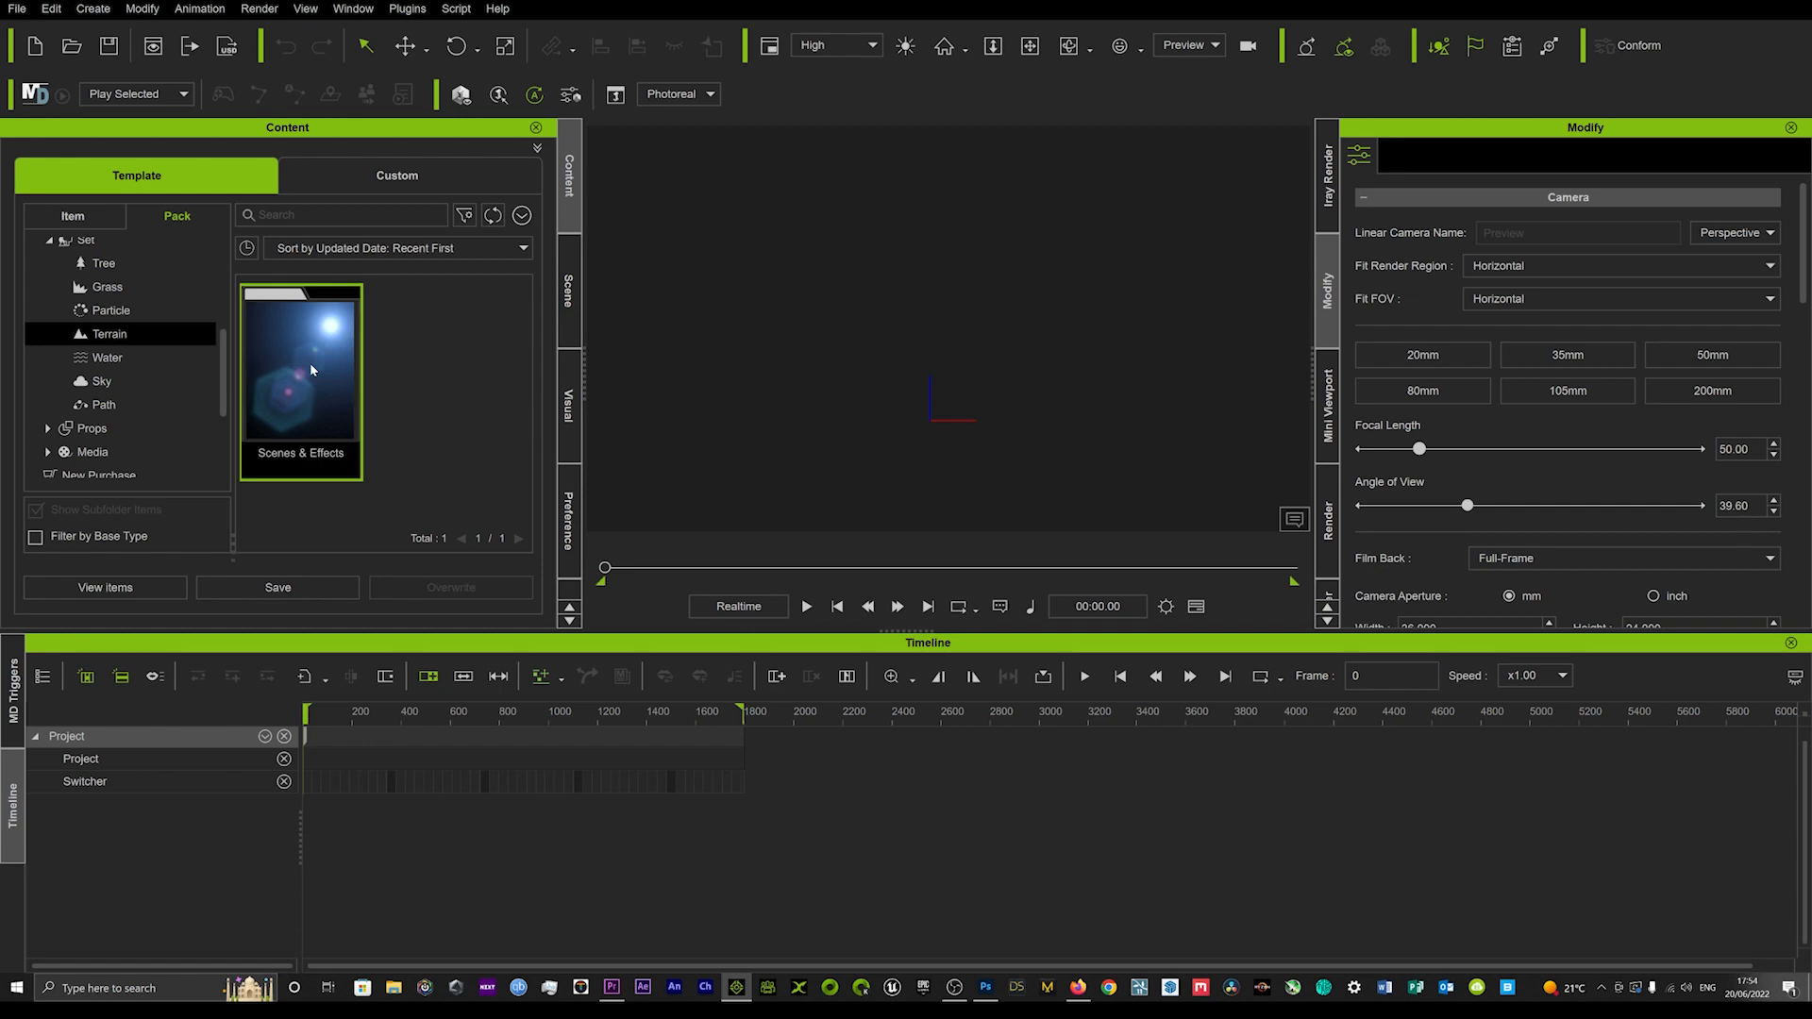
Add the Hill terrain from the Scenes & Effects pack to the empty scene.
{"action": "double_click", "coordinate": [310, 366]}
{"action": "scroll", "coordinate": [406, 379], "scroll_direction": "down", "scroll_amount": 2}
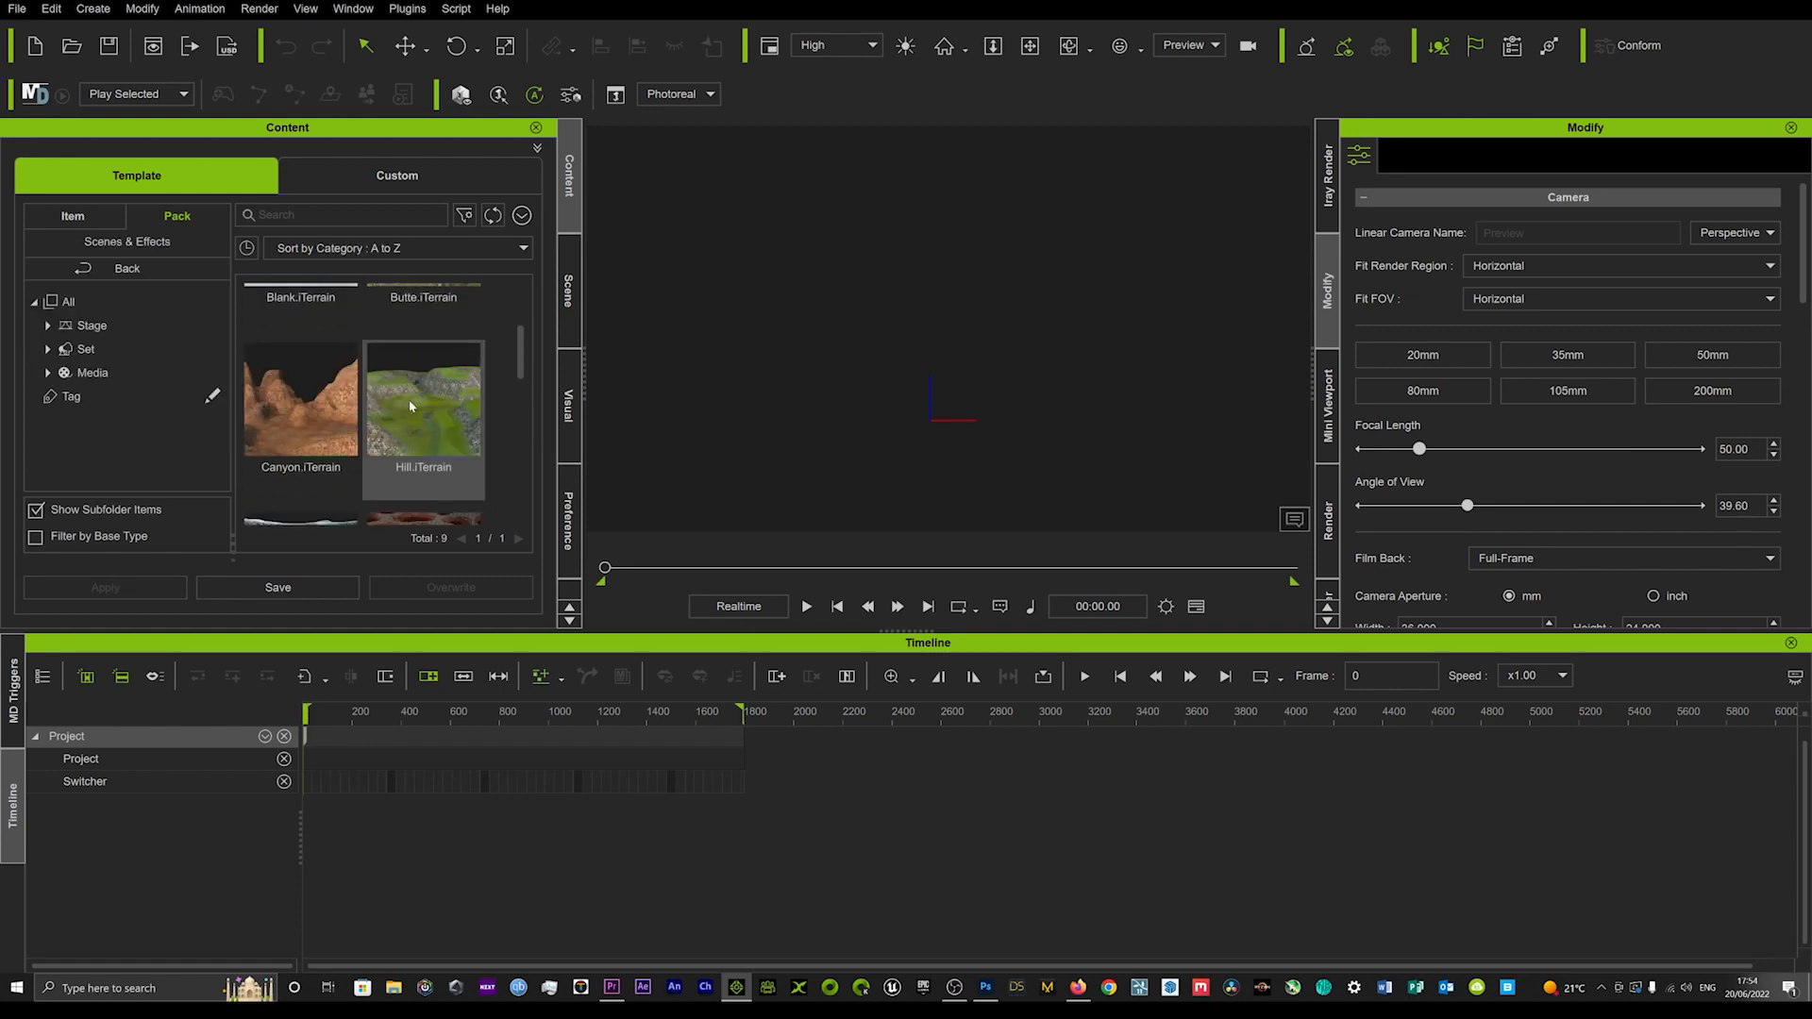
{"action": "double_click", "coordinate": [421, 383]}
{"action": "scroll", "coordinate": [856, 316], "scroll_direction": "down", "scroll_amount": 5}
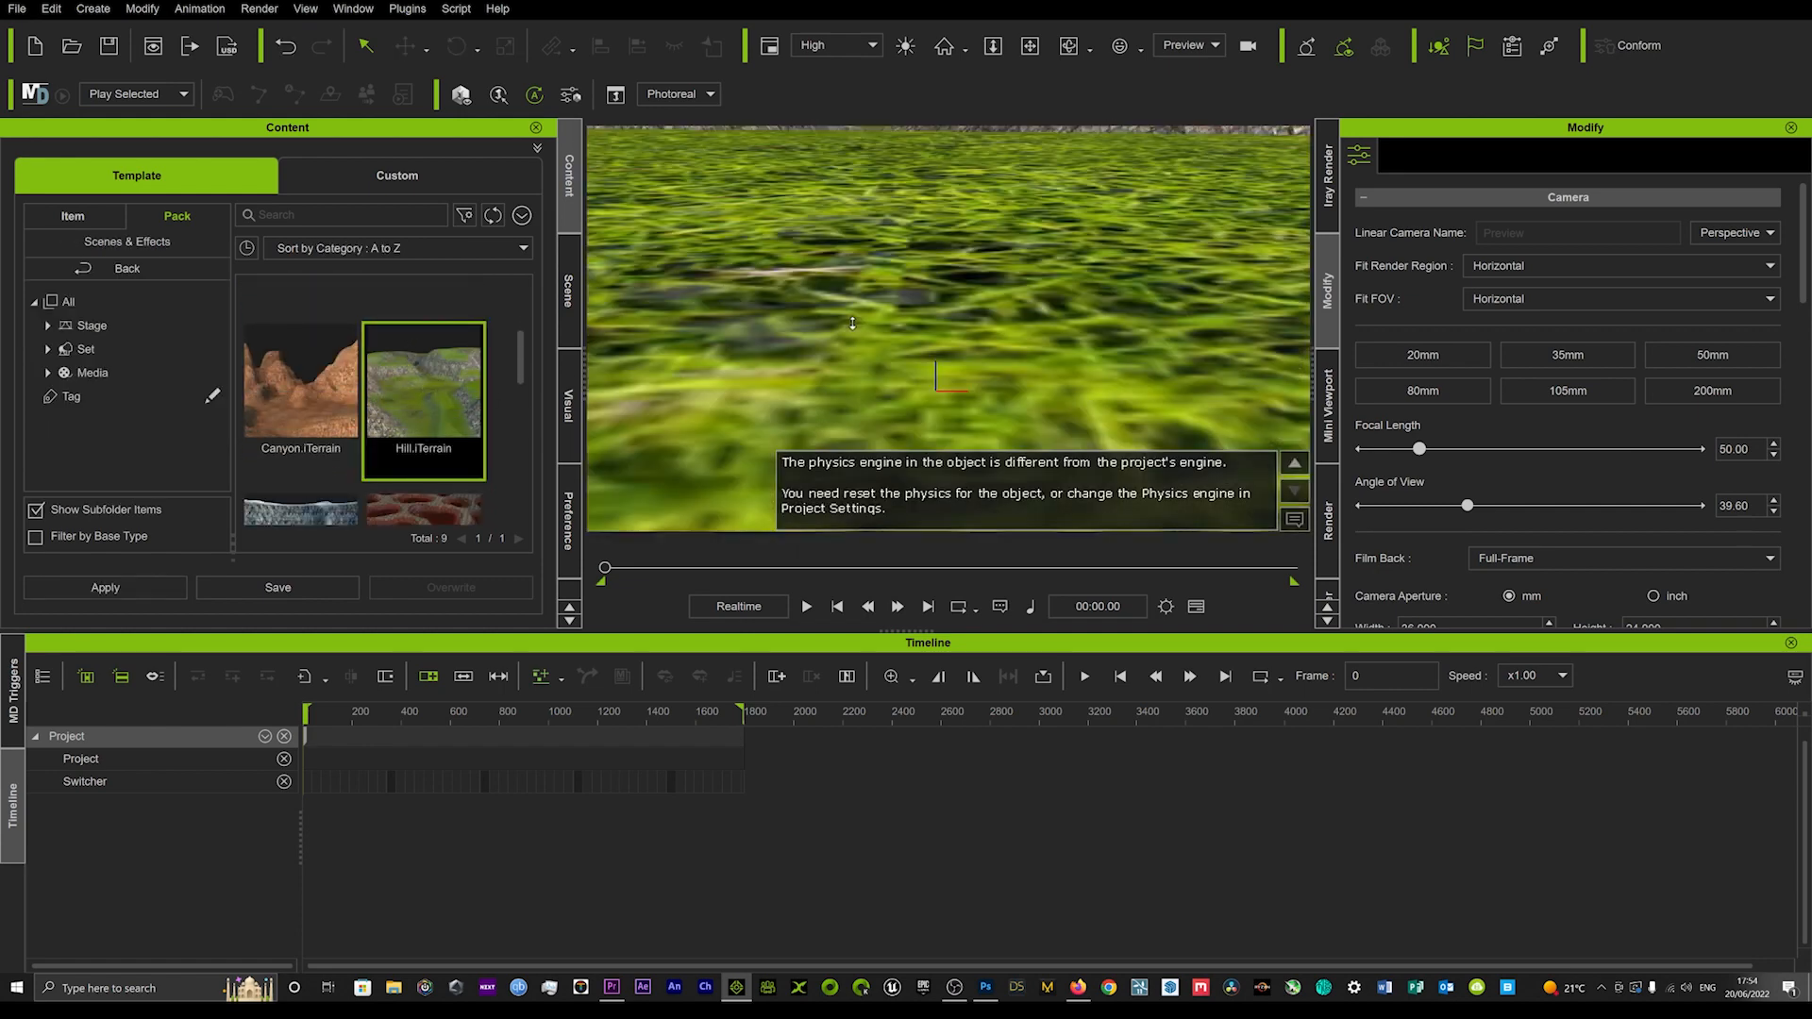
{"action": "scroll", "coordinate": [855, 316], "scroll_direction": "down", "scroll_amount": 3}
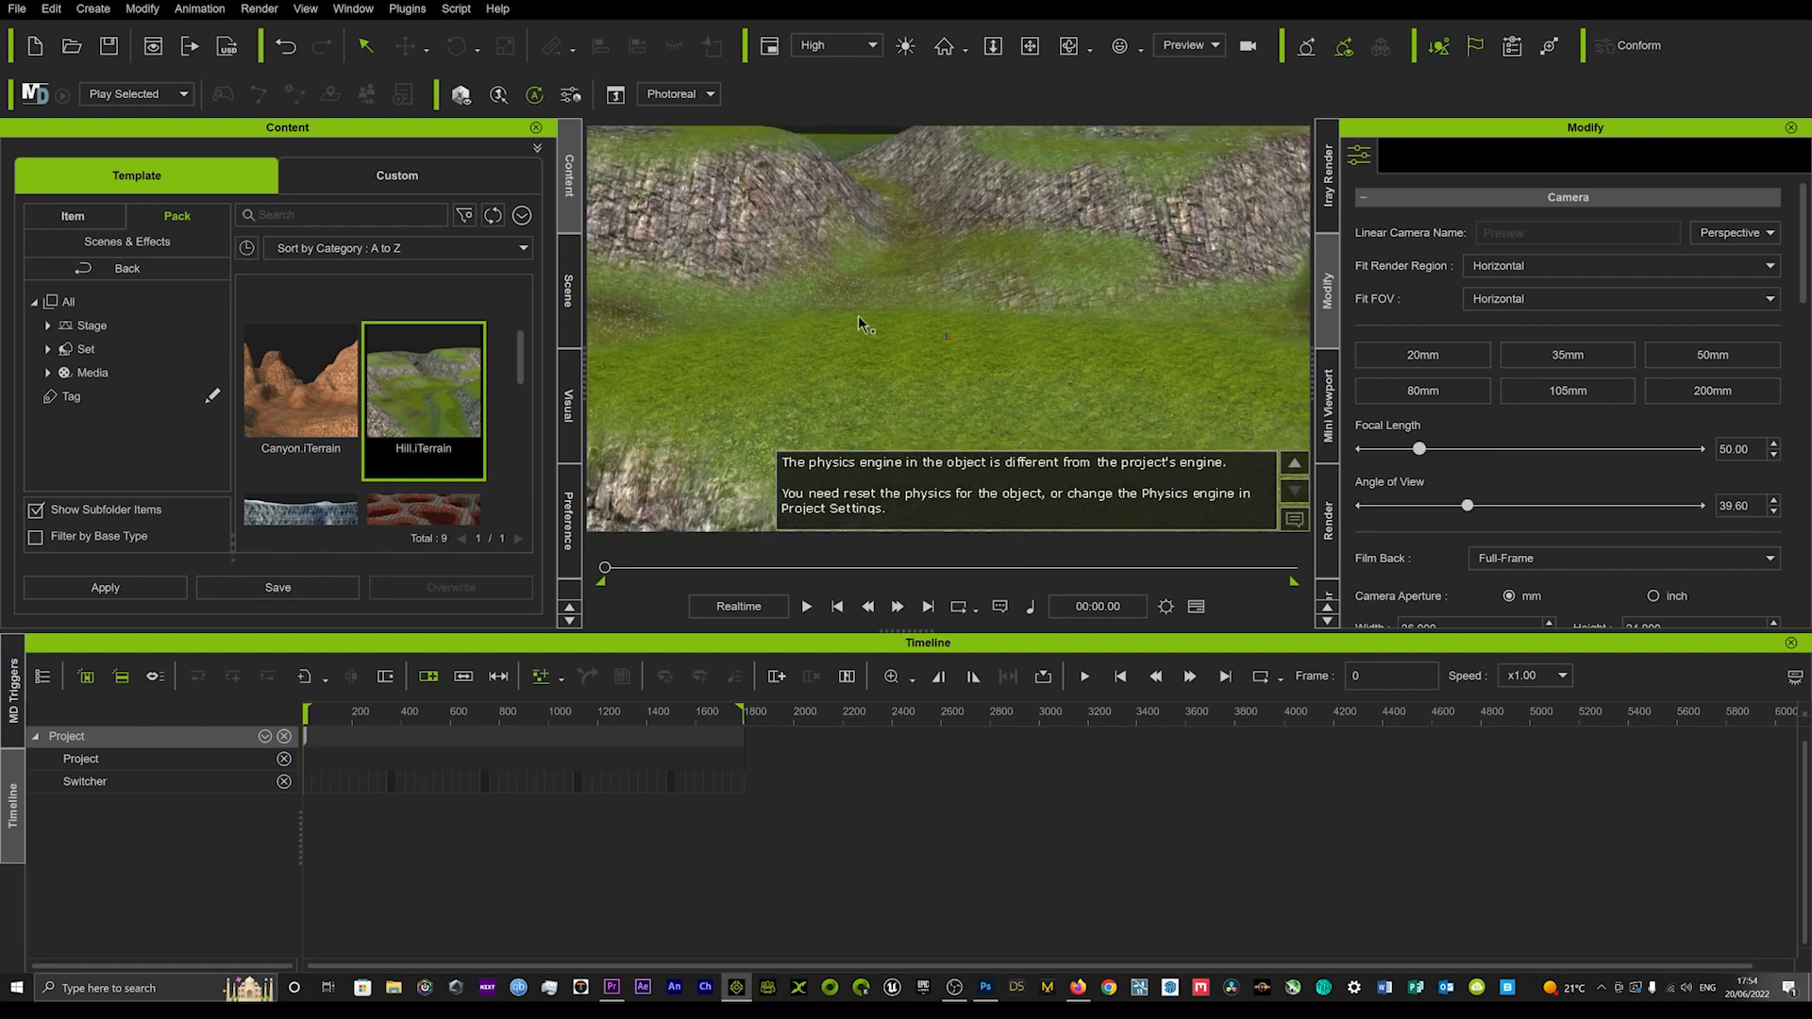
Open the water presets of the Scenes & Effects pack and add Water 3 to the scene.
{"action": "left_click", "coordinate": [126, 270]}
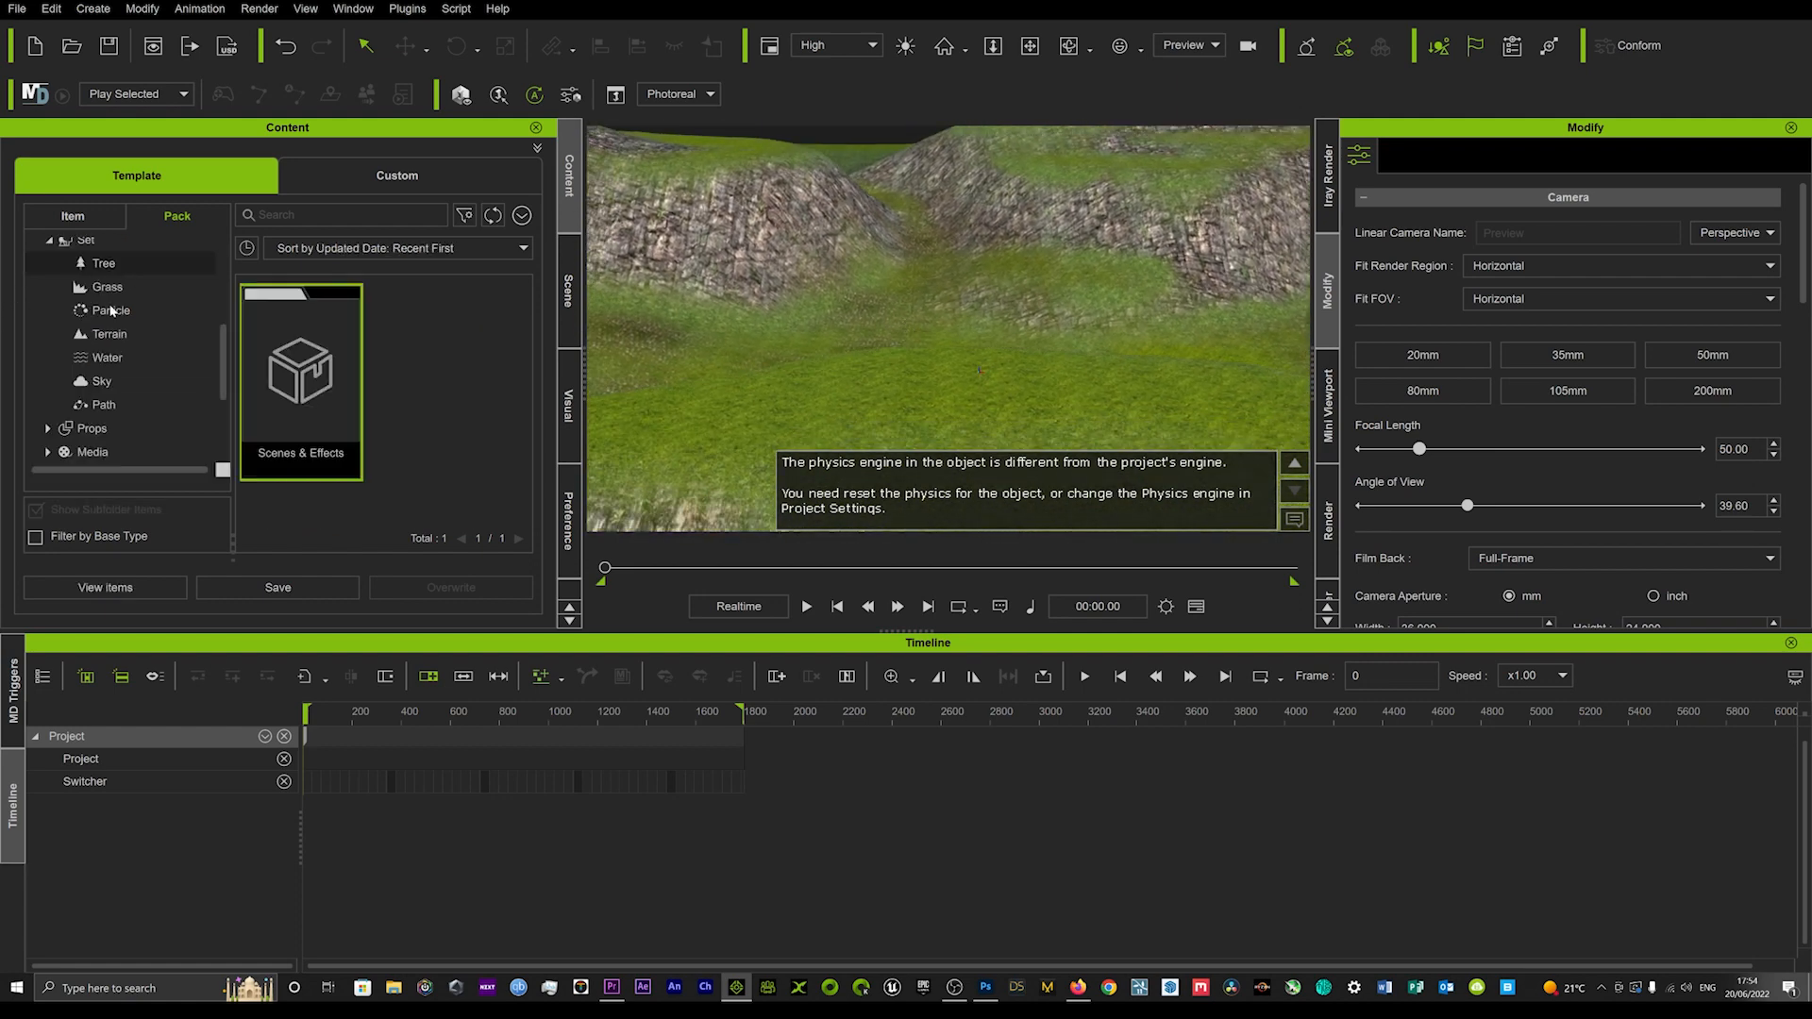
{"action": "left_click", "coordinate": [115, 358]}
{"action": "double_click", "coordinate": [263, 365]}
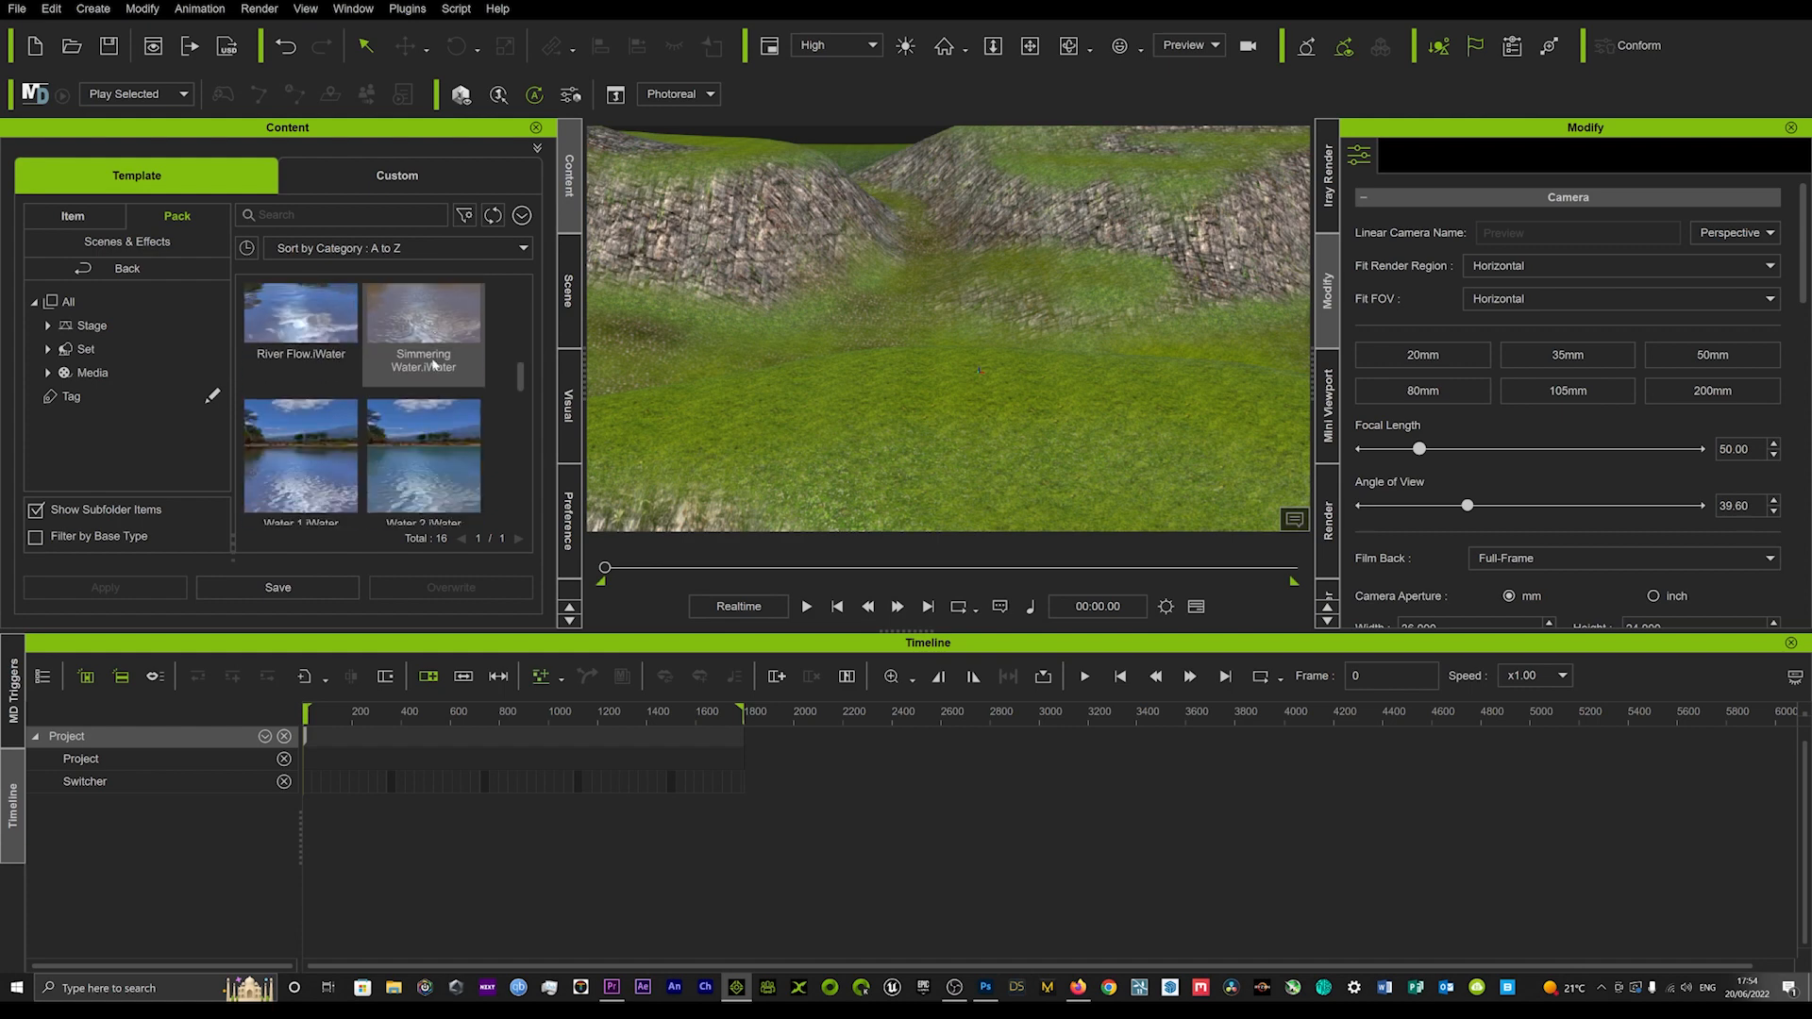
{"action": "scroll", "coordinate": [430, 358], "scroll_direction": "down", "scroll_amount": 5}
{"action": "double_click", "coordinate": [311, 406]}
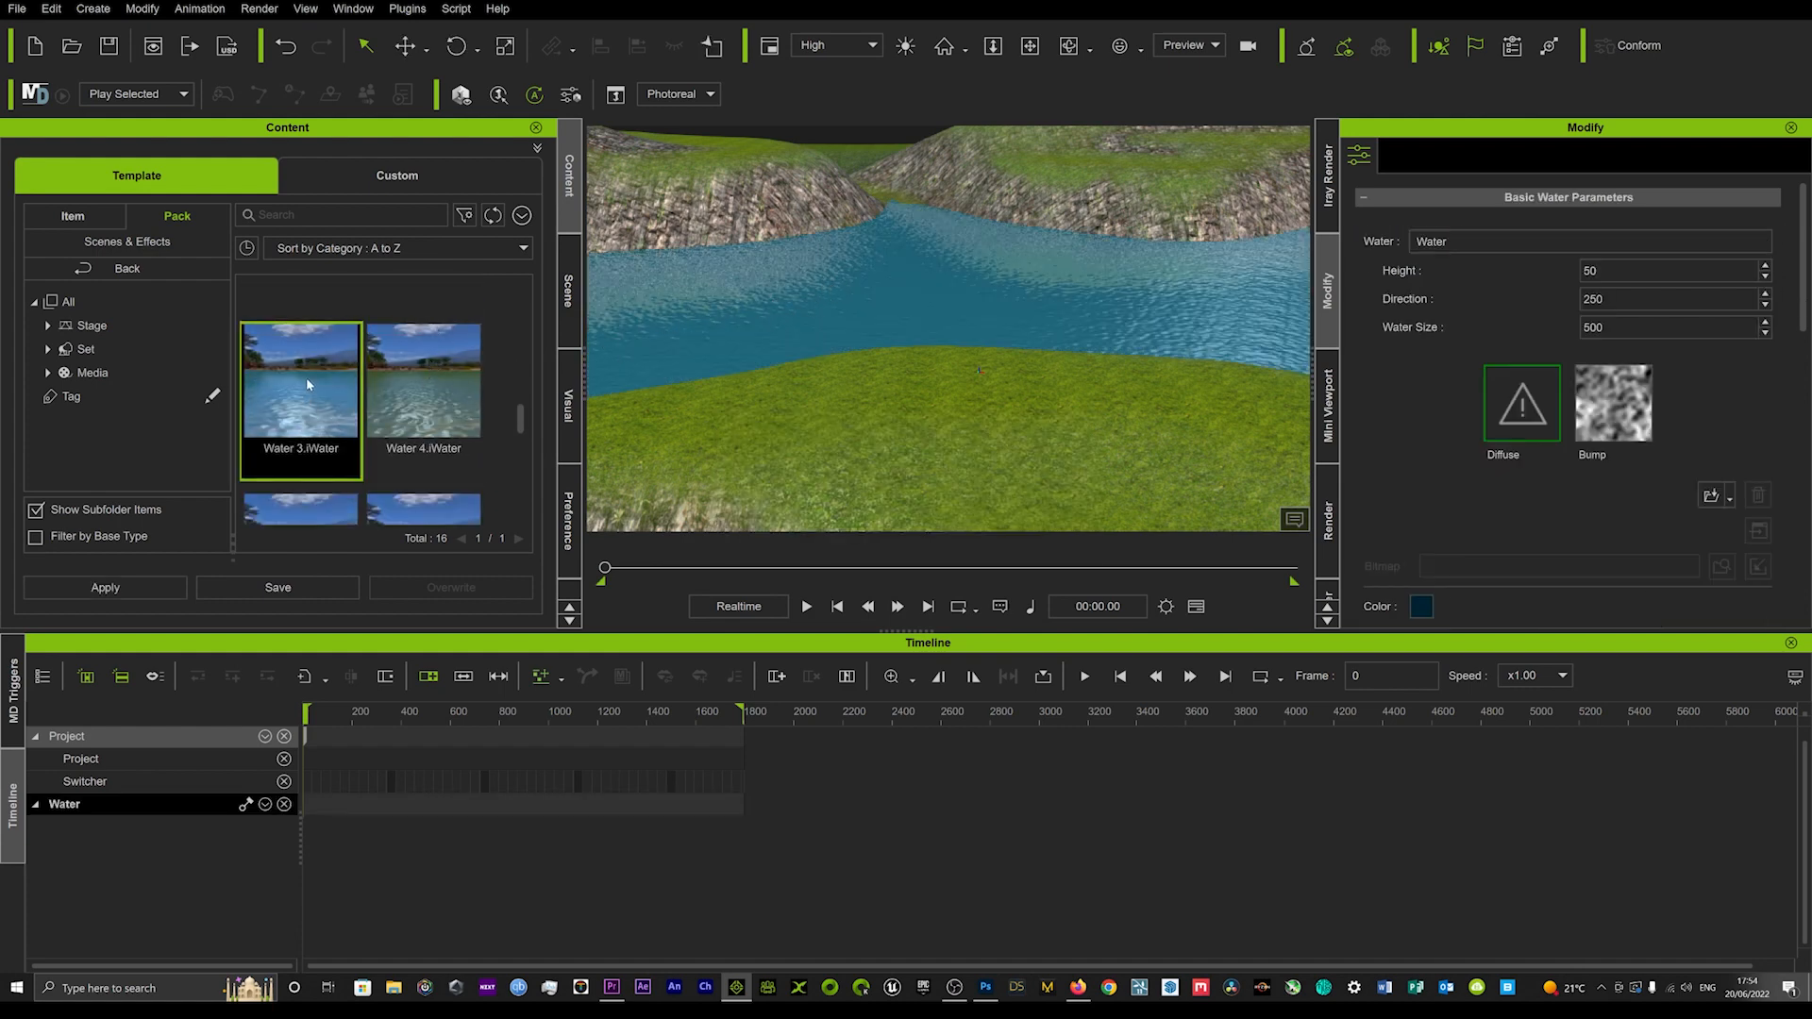
Try water heights of 0, -100 and -500 to lower the water level between the hills.
{"action": "right_click_drag", "start_coordinate": [994, 271], "coordinate": [817, 339]}
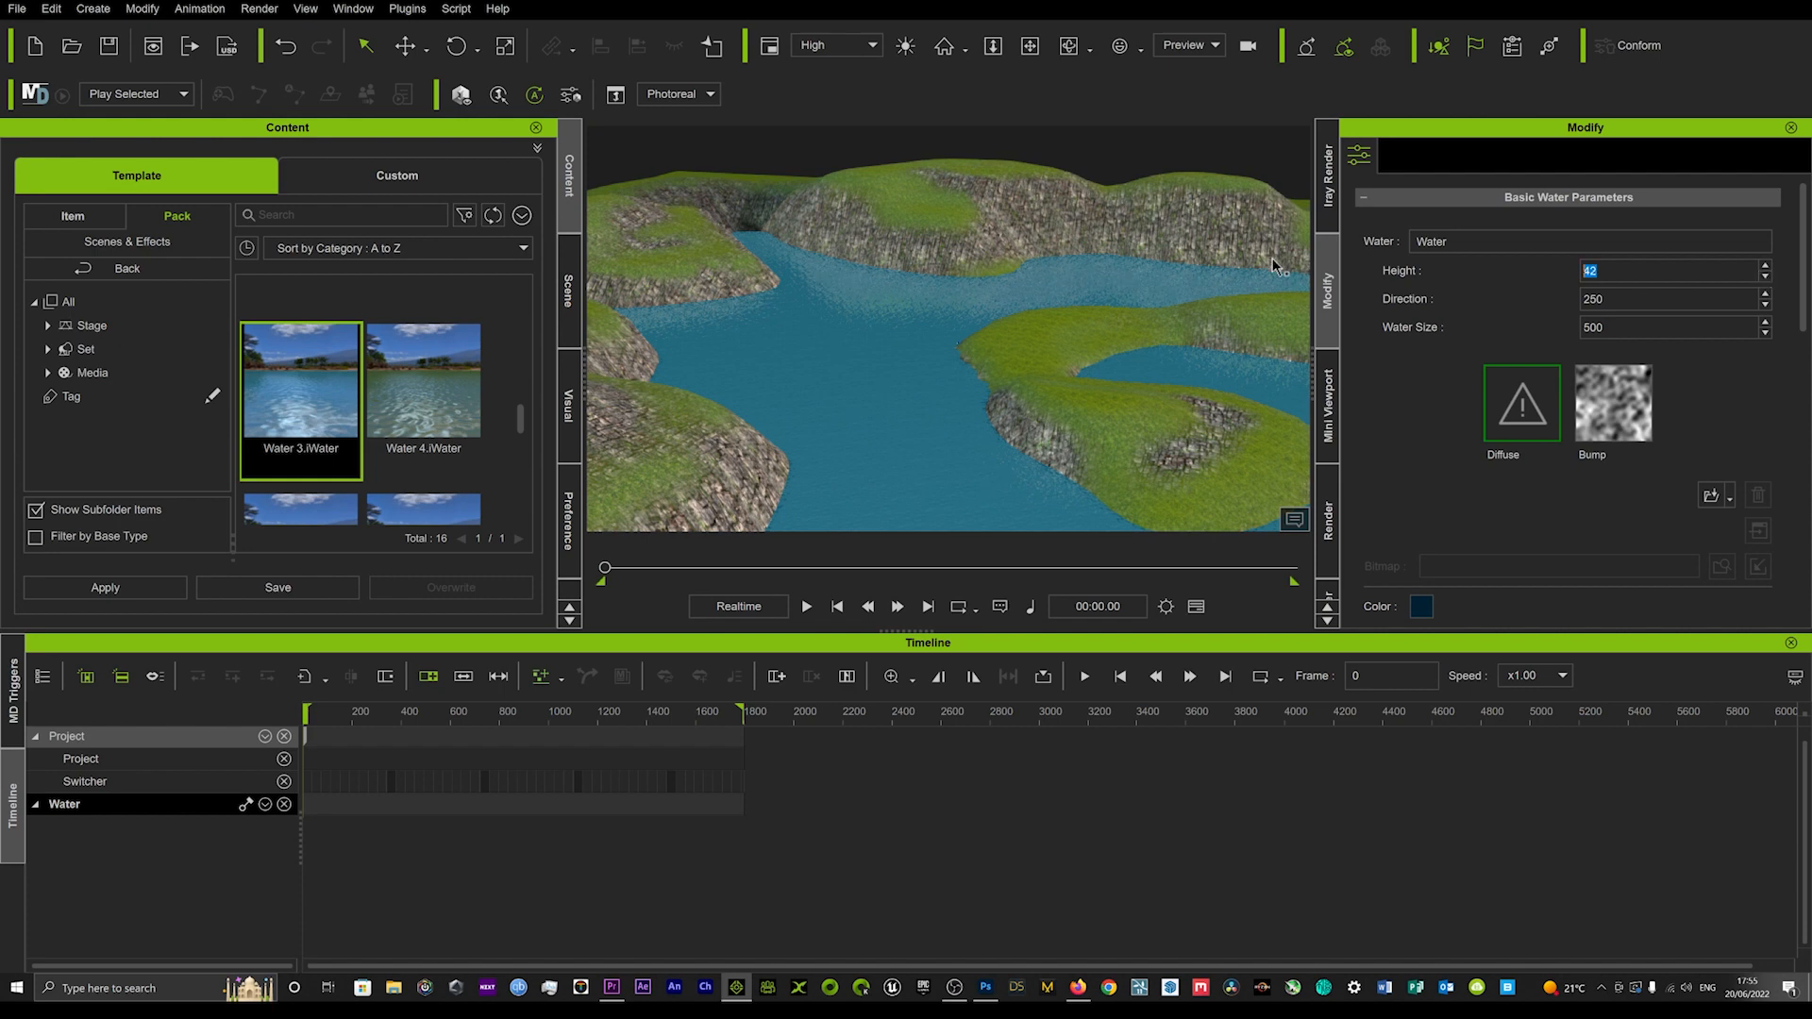
{"action": "type", "text": "0"}
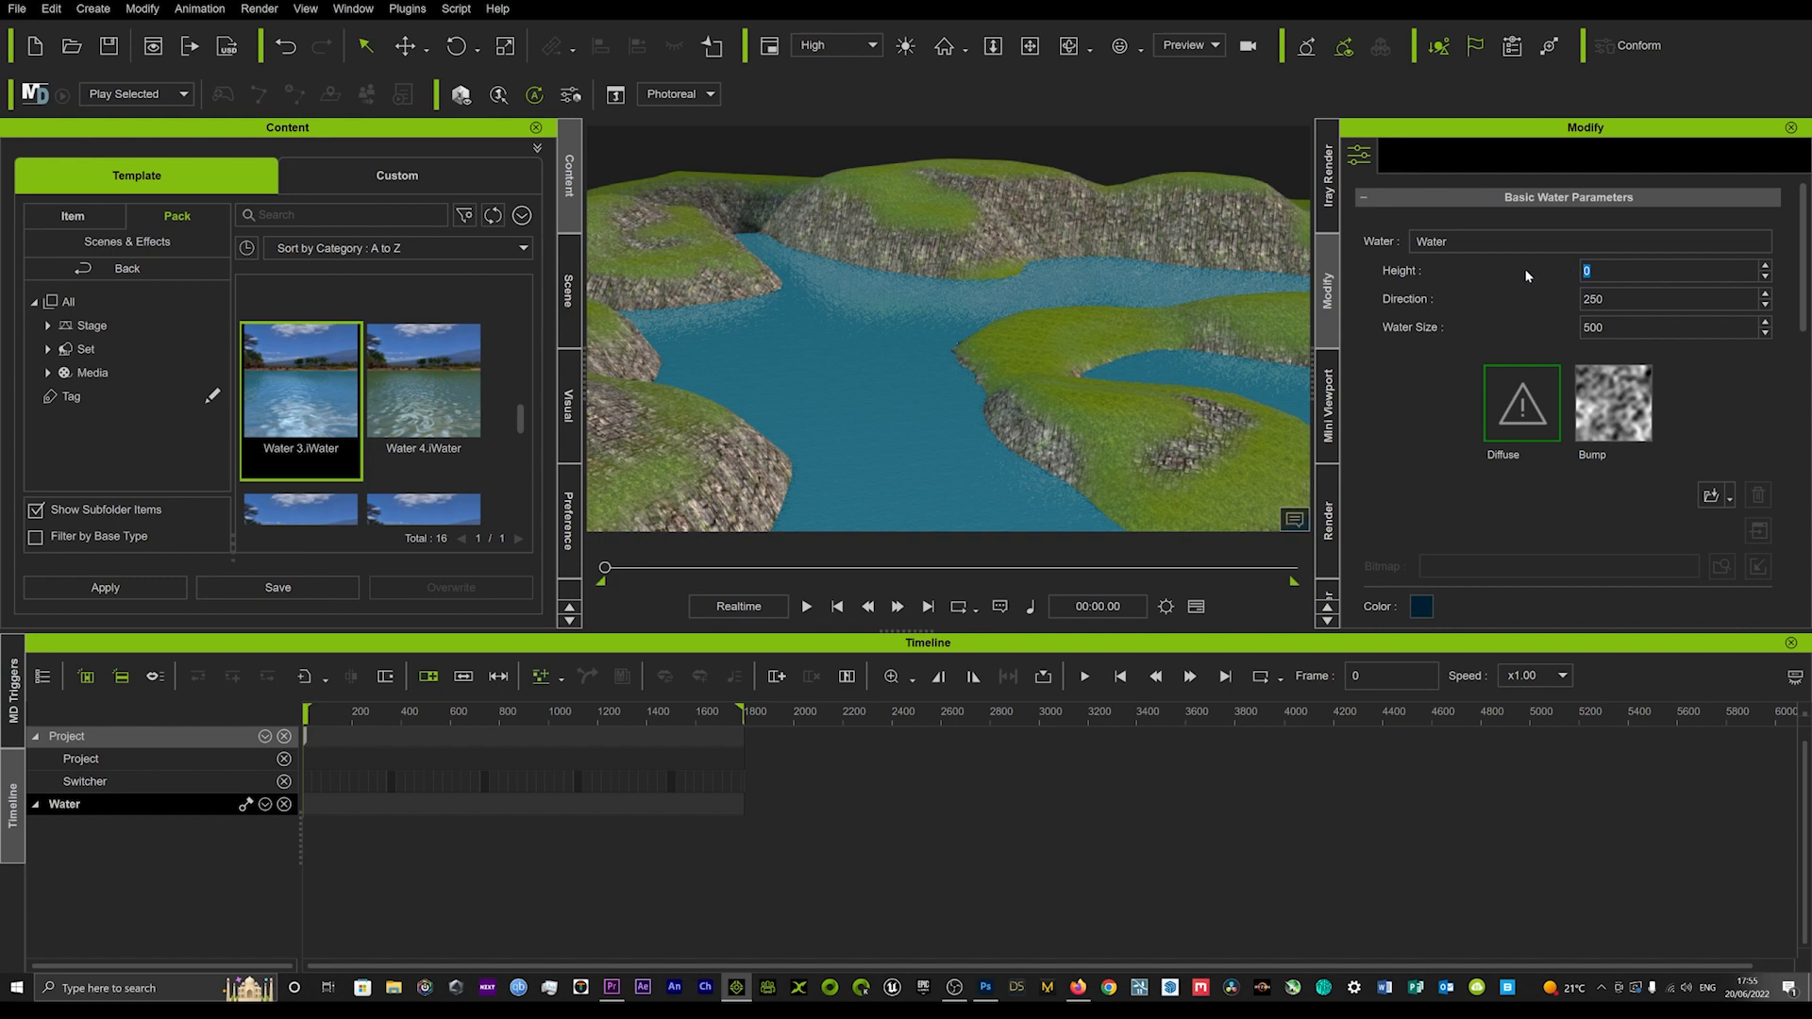
{"action": "type", "text": "-100"}
{"action": "key", "text": "Return"}
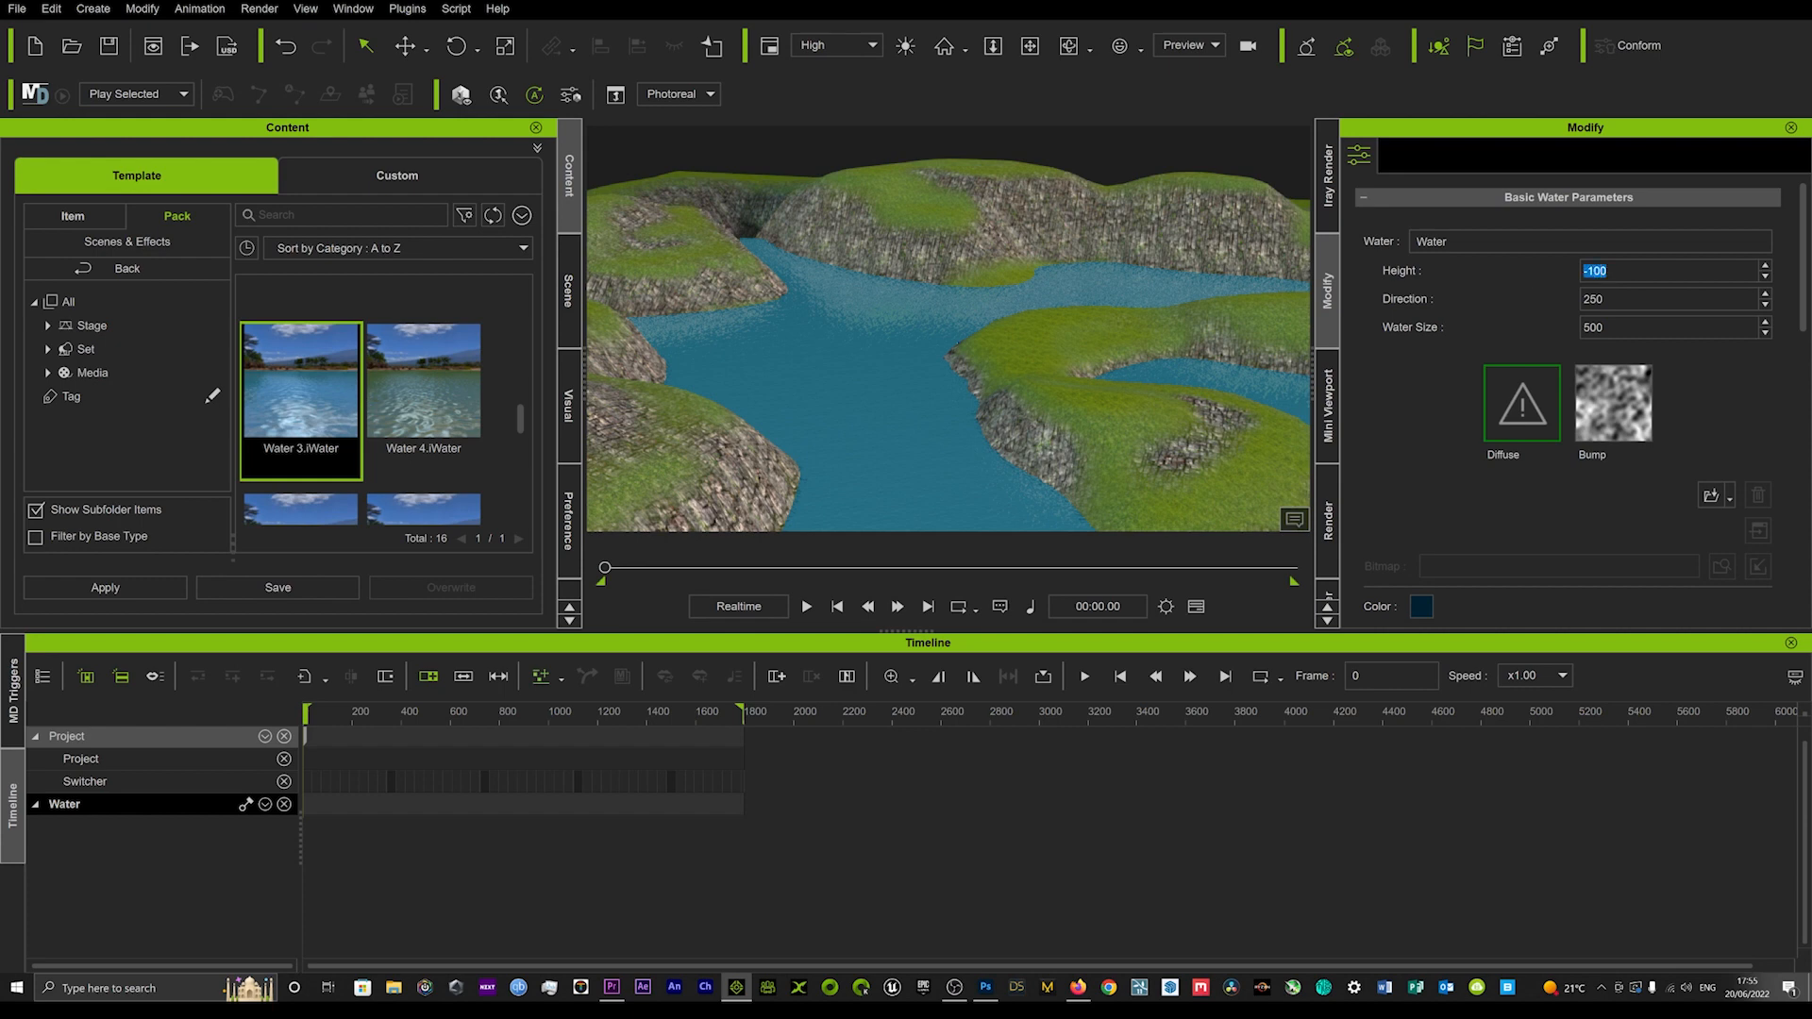
{"action": "type", "text": "-500"}
{"action": "key", "text": "Return"}
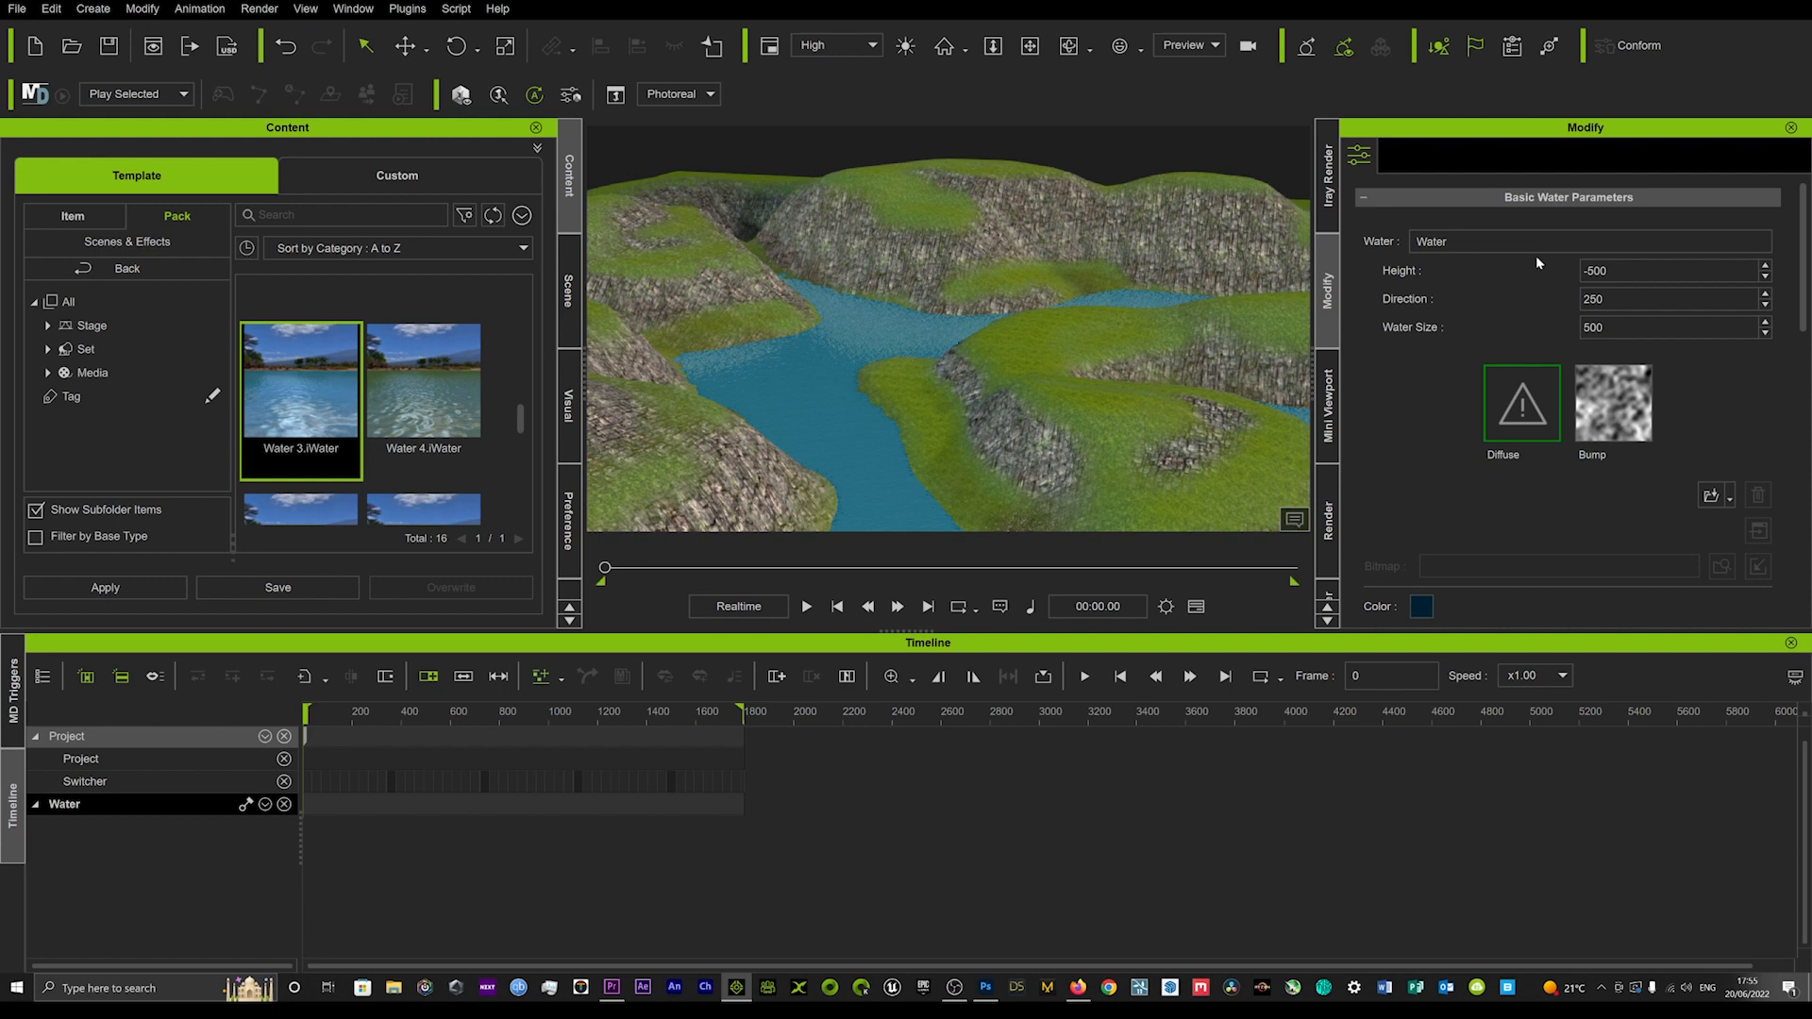
{"action": "right_click_drag", "start_coordinate": [1000, 396], "coordinate": [910, 394]}
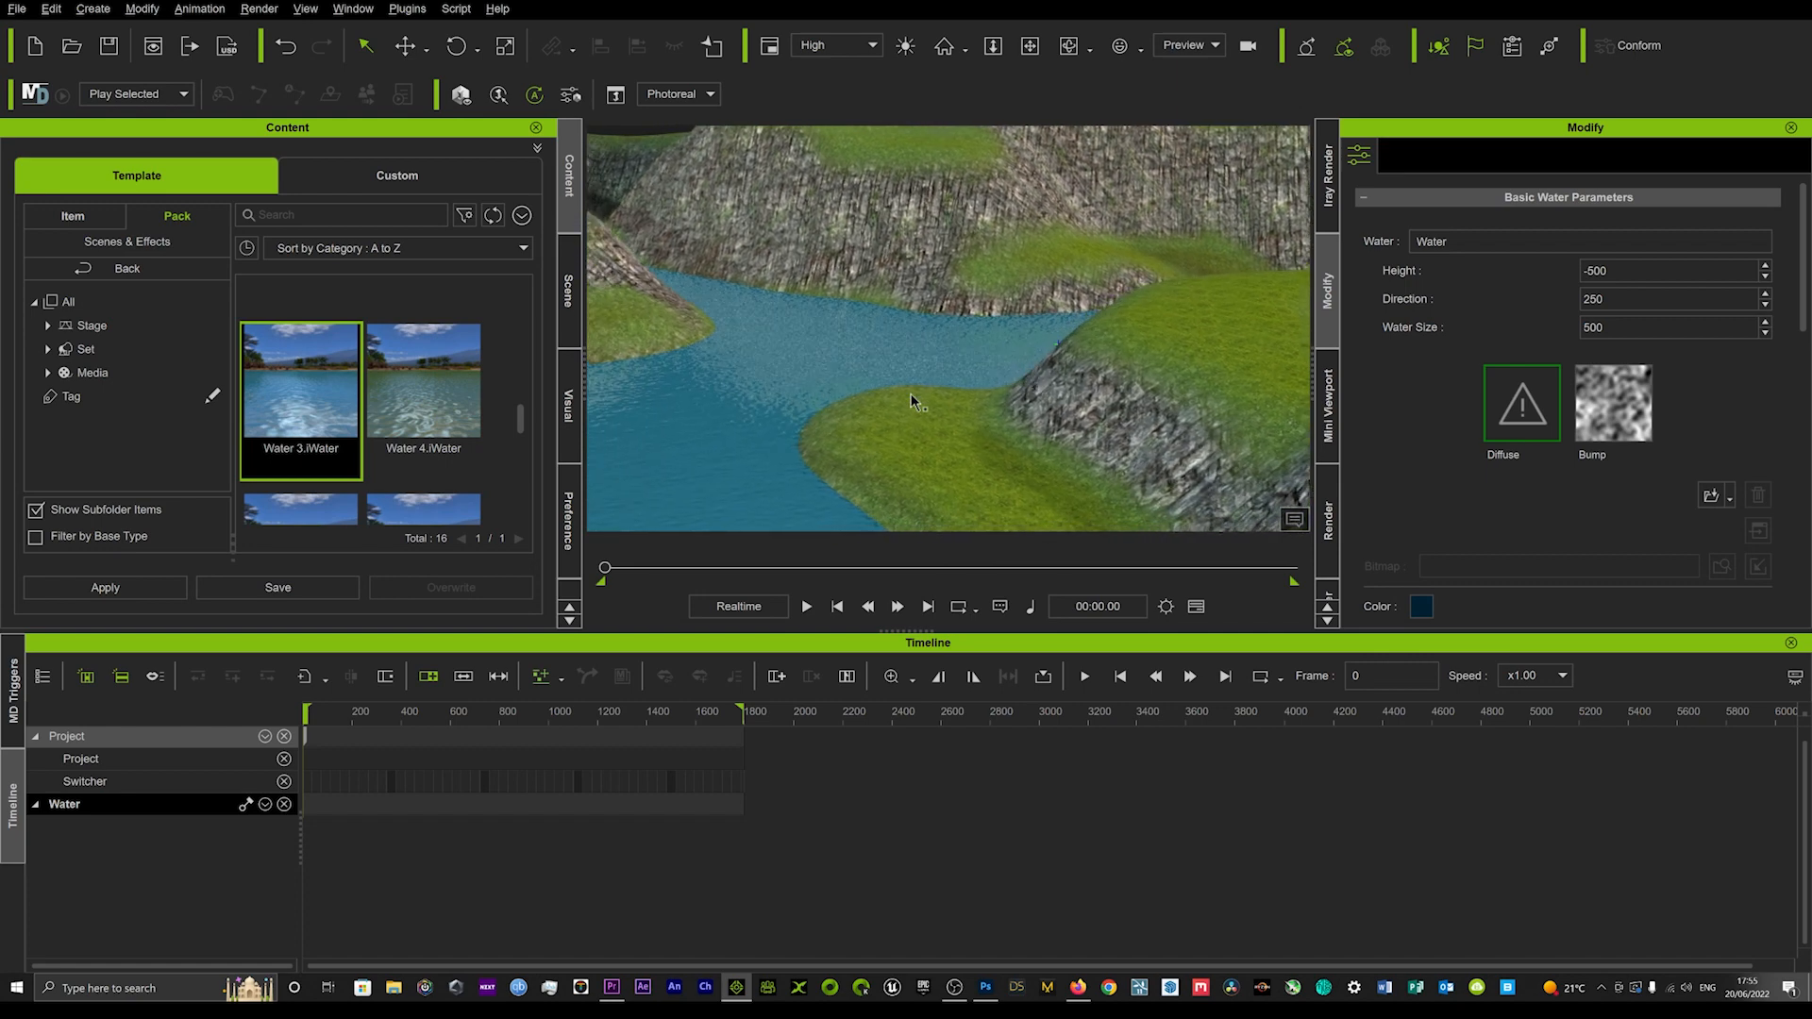
Try the Water 4 preset and the Water 6 preset on the scene's water.
{"action": "scroll", "coordinate": [909, 393], "scroll_direction": "down", "scroll_amount": 3}
{"action": "scroll", "coordinate": [415, 379], "scroll_direction": "down", "scroll_amount": 1}
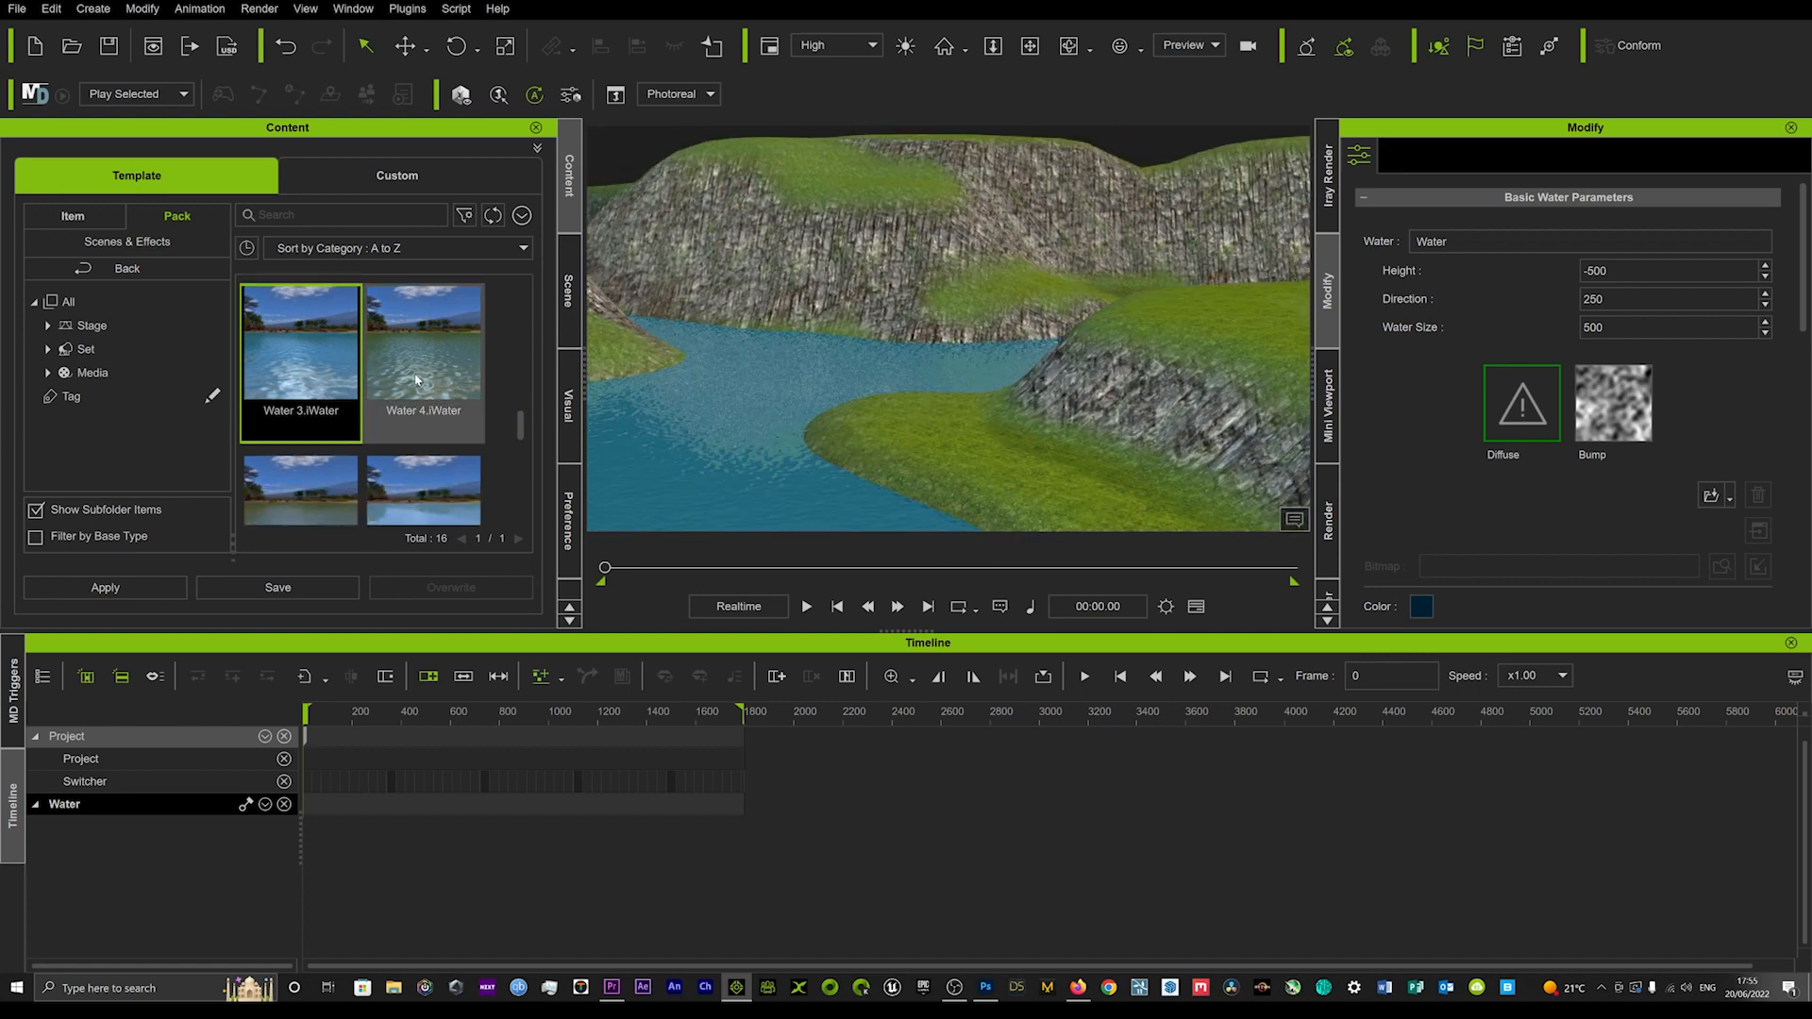
{"action": "double_click", "coordinate": [415, 380]}
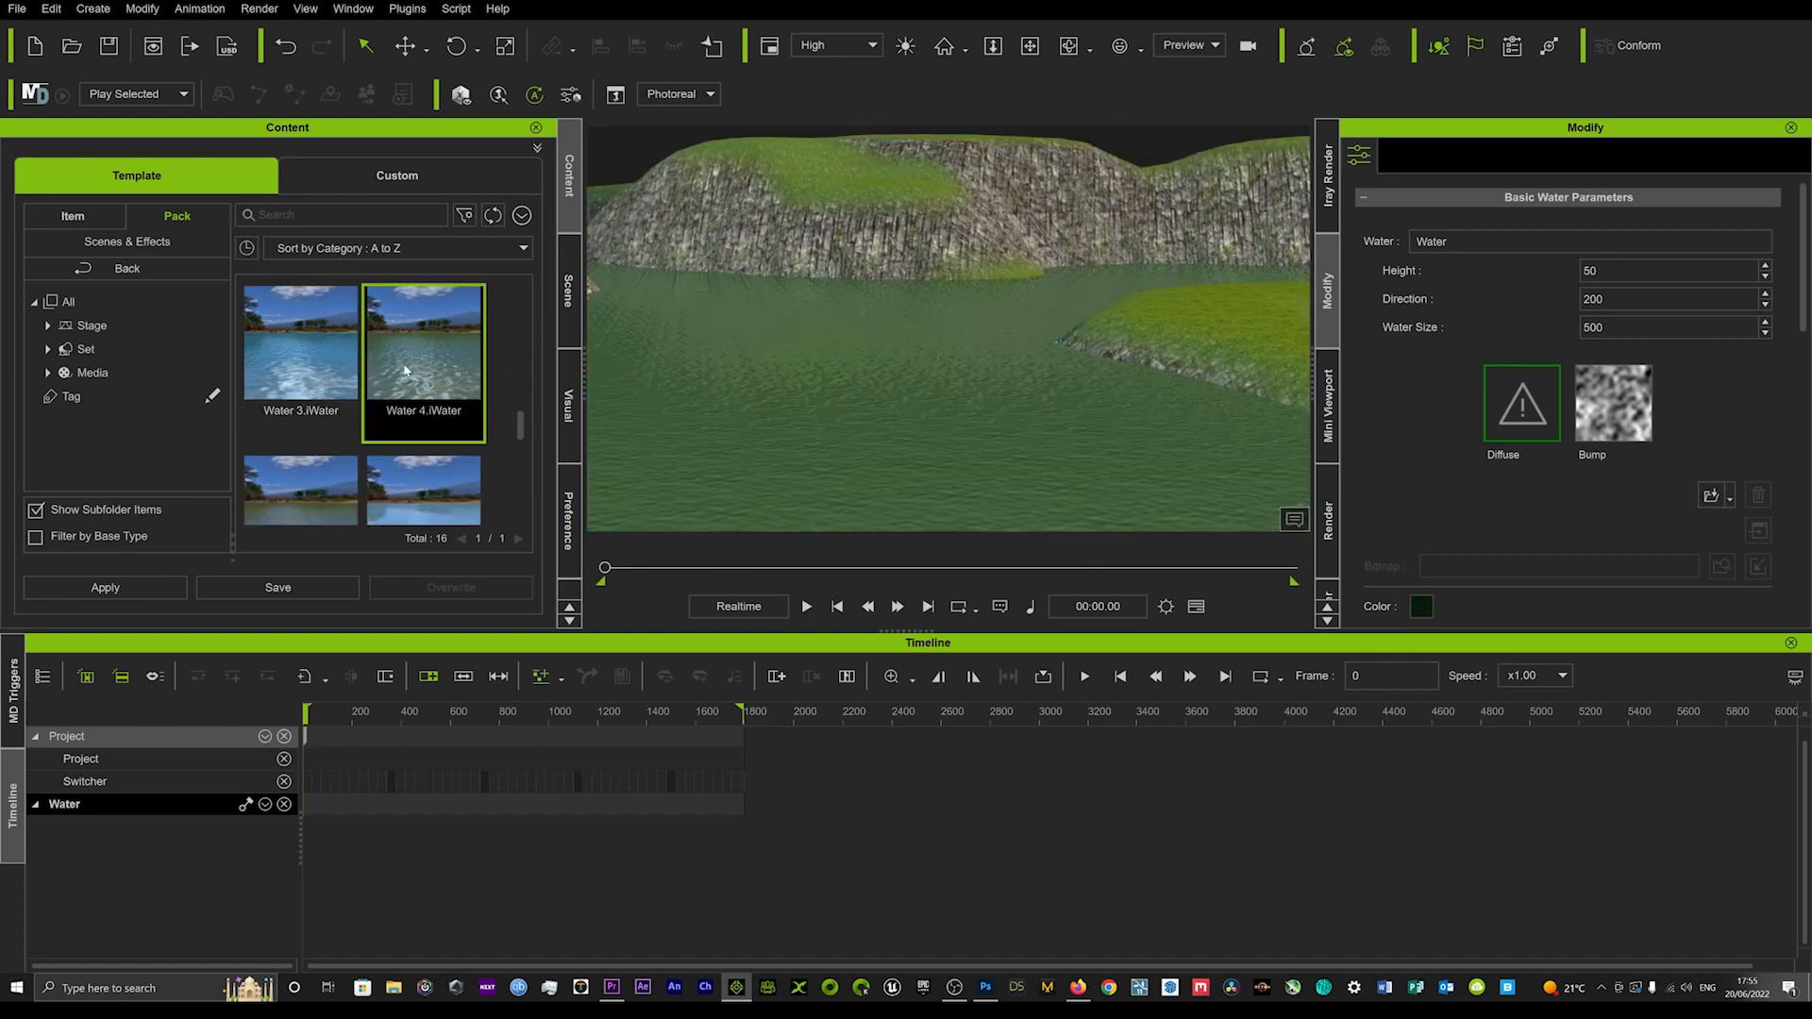
{"action": "scroll", "coordinate": [404, 374], "scroll_direction": "down", "scroll_amount": 2}
{"action": "double_click", "coordinate": [420, 398]}
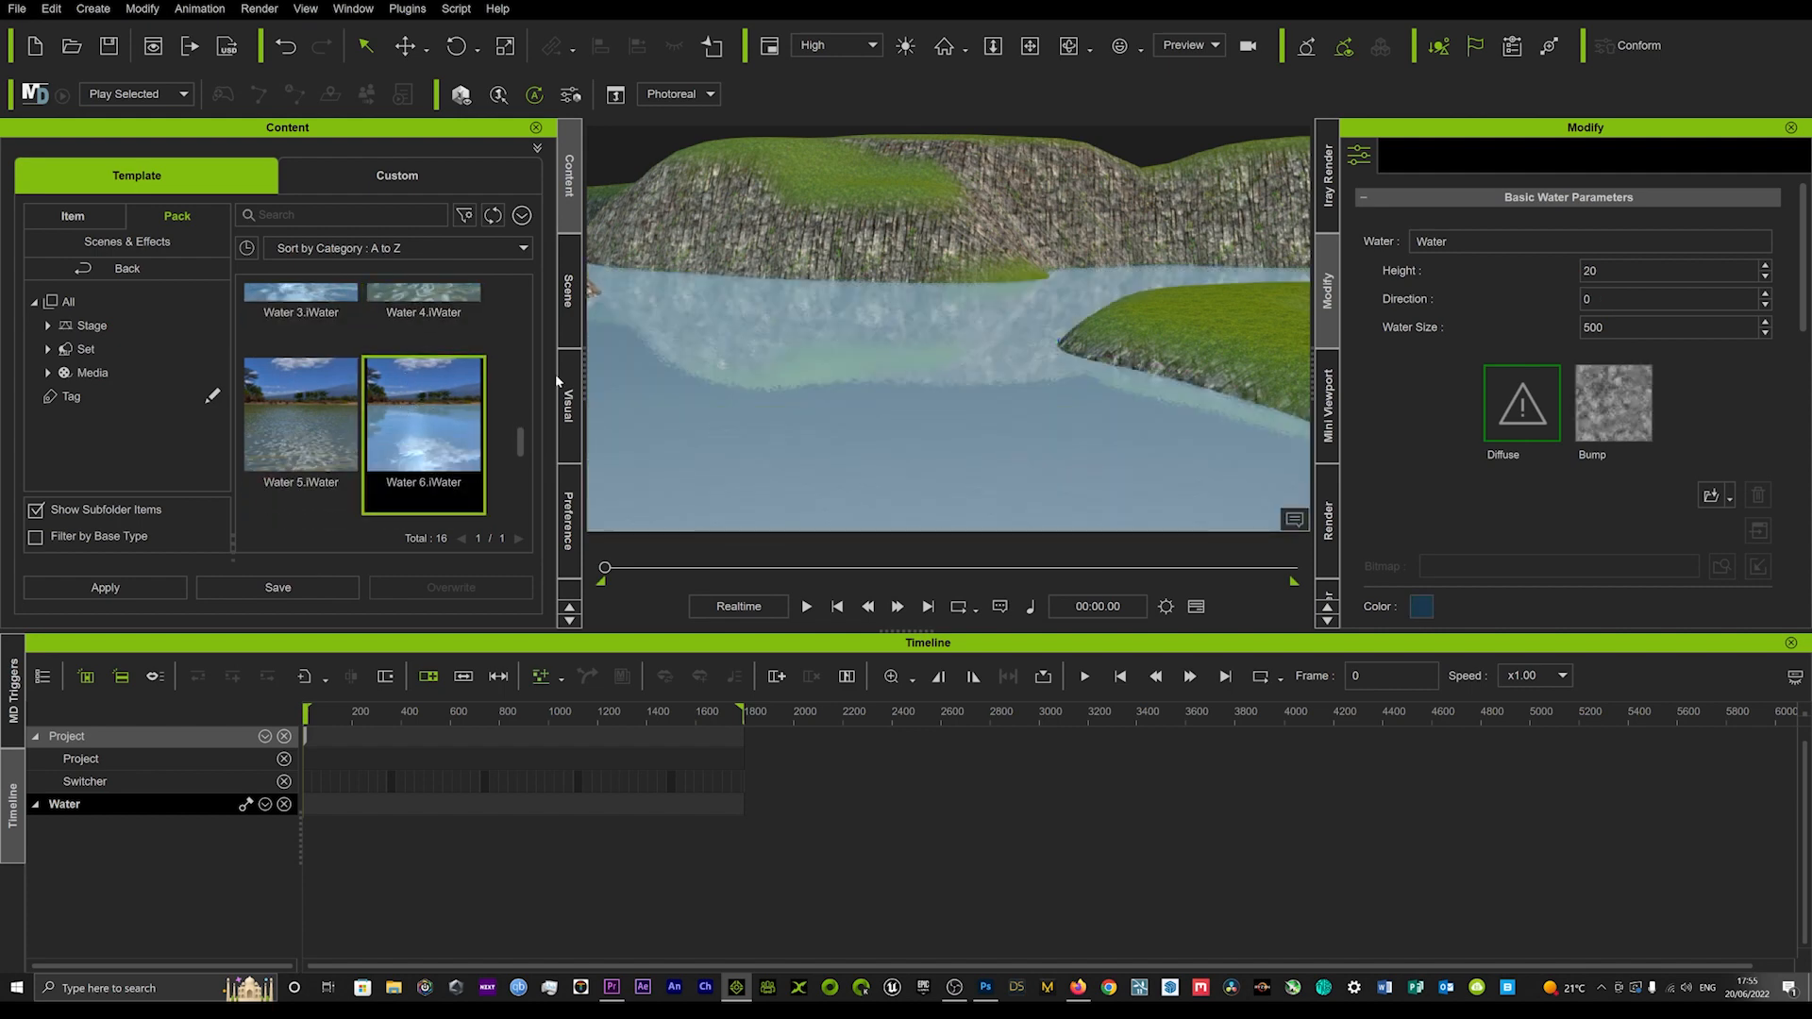
Try the Water 5, Lava Flow and Spring Water presets on the scene's water.
{"action": "scroll", "coordinate": [755, 409], "scroll_direction": "up", "scroll_amount": 3}
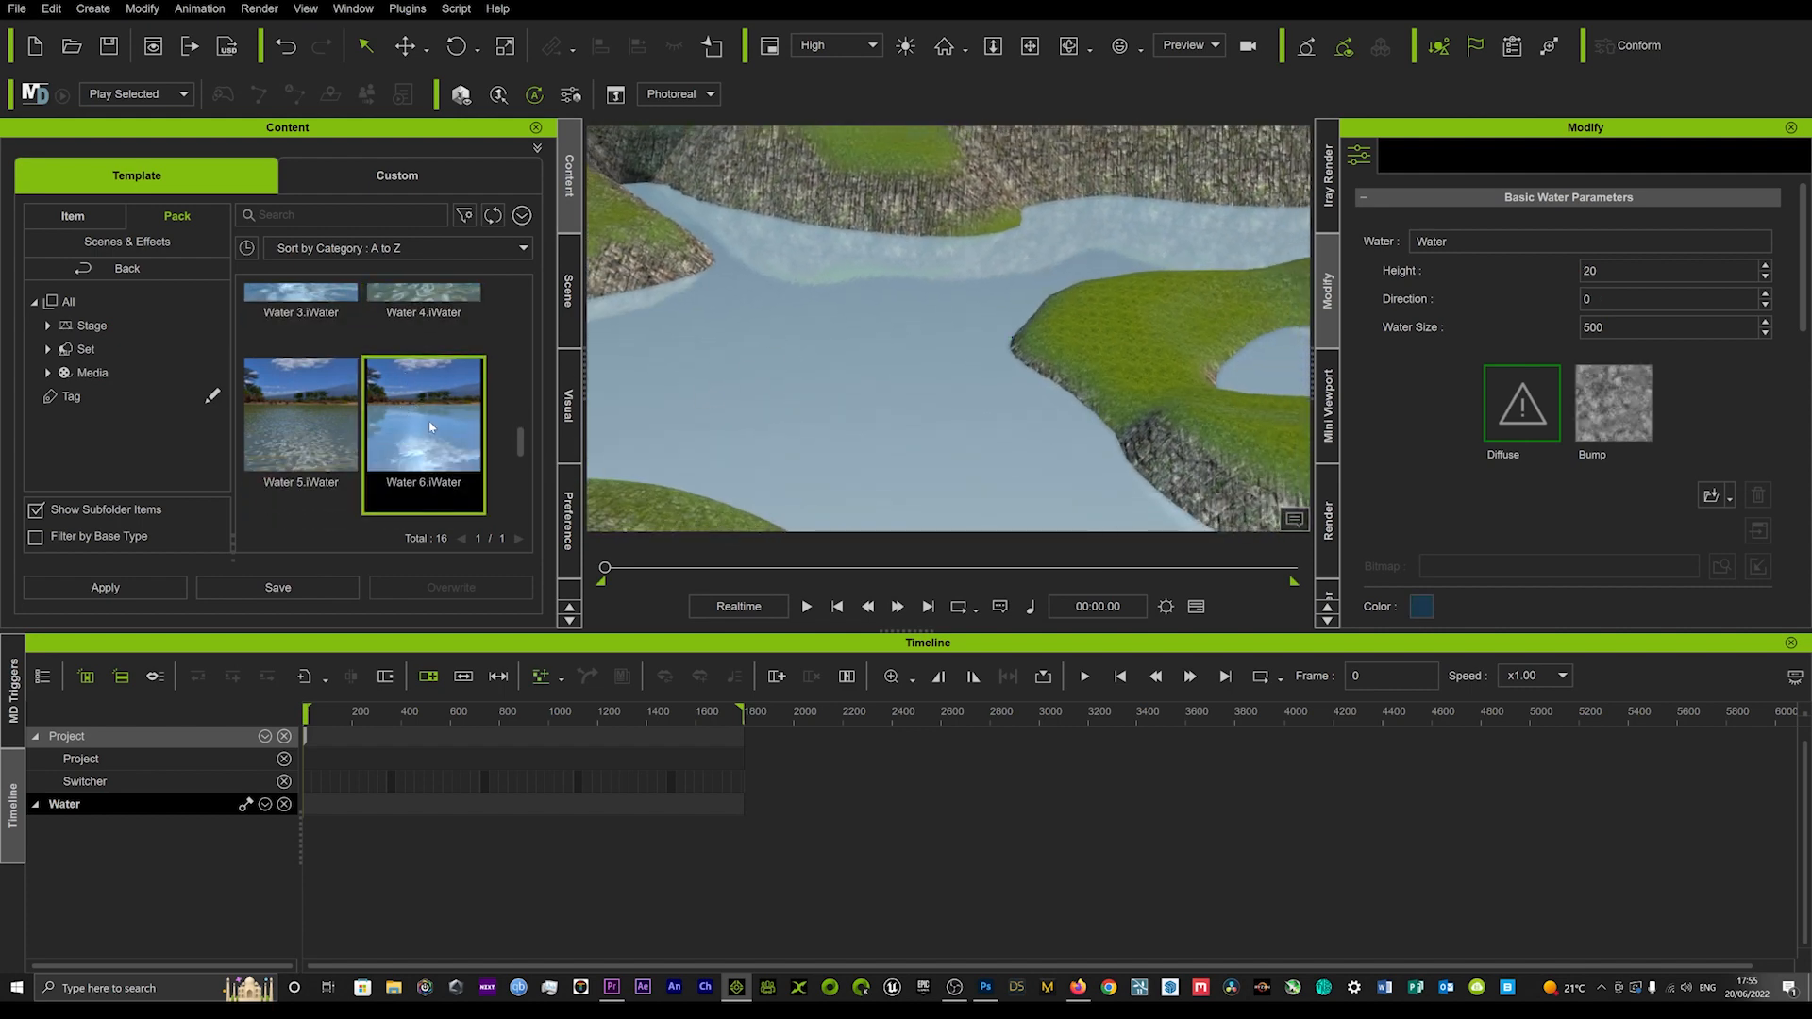
{"action": "double_click", "coordinate": [287, 406]}
{"action": "scroll", "coordinate": [352, 381], "scroll_direction": "down", "scroll_amount": 2}
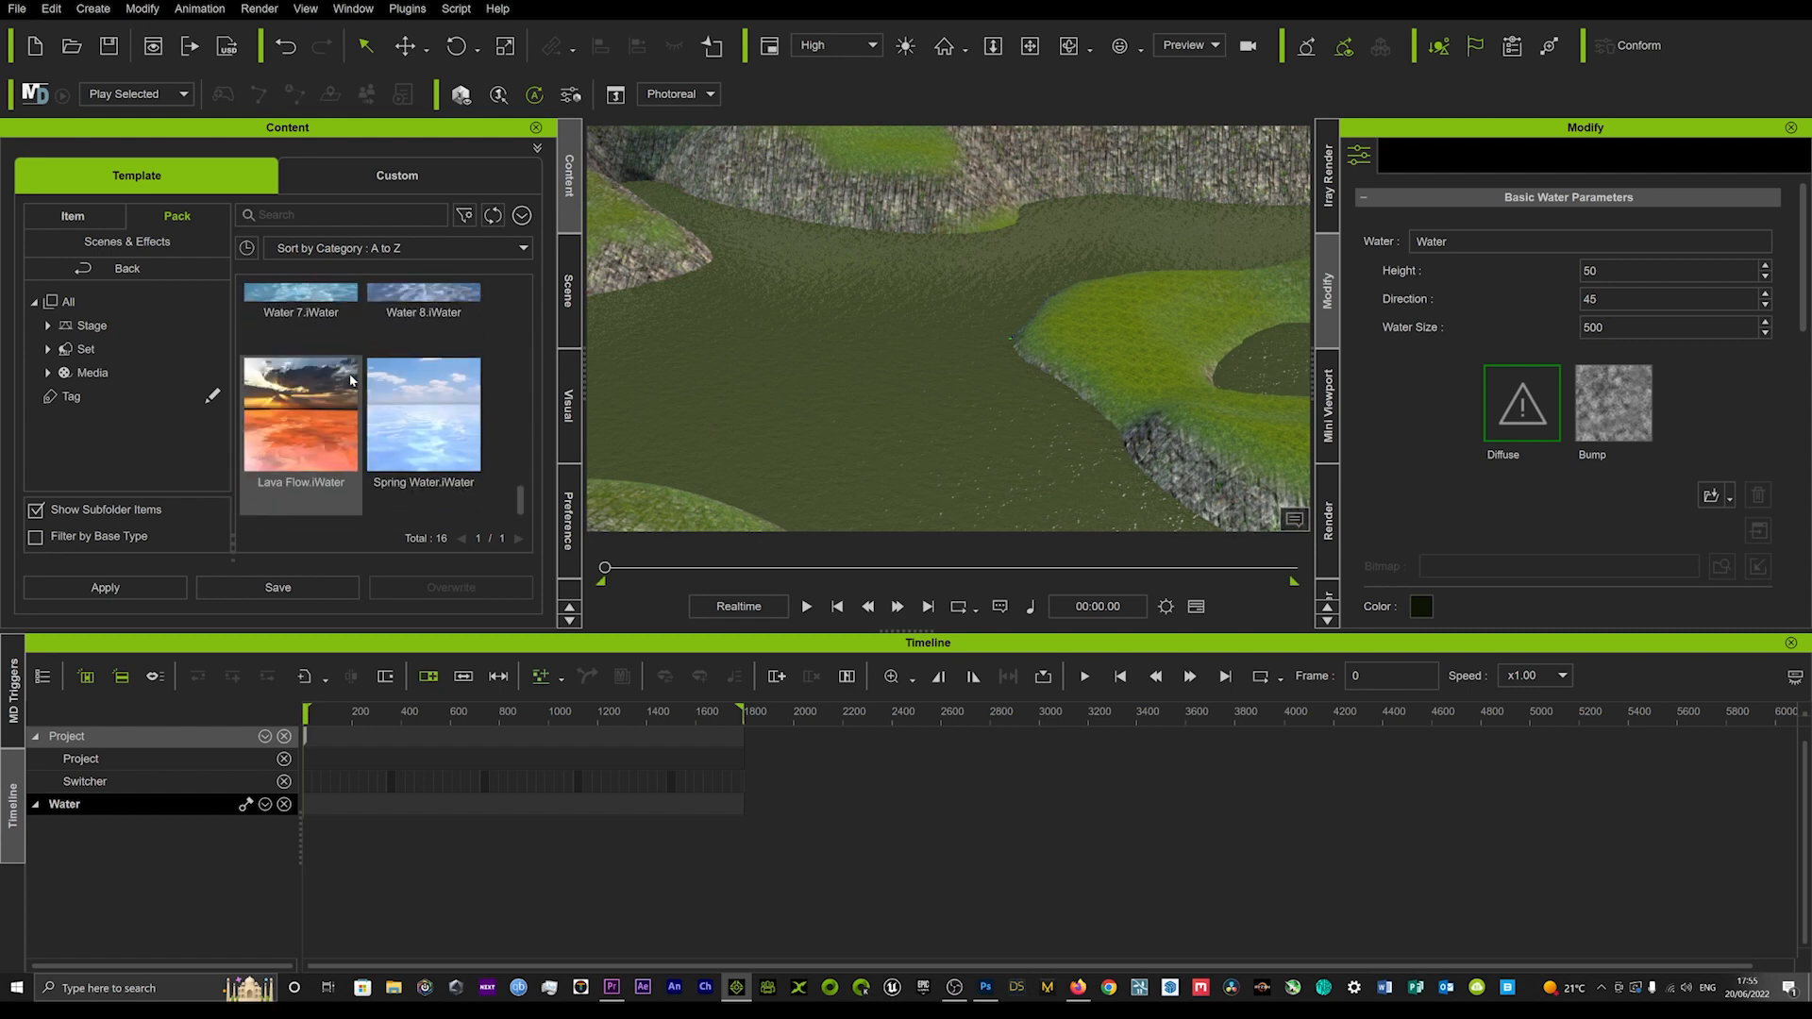
{"action": "double_click", "coordinate": [317, 411]}
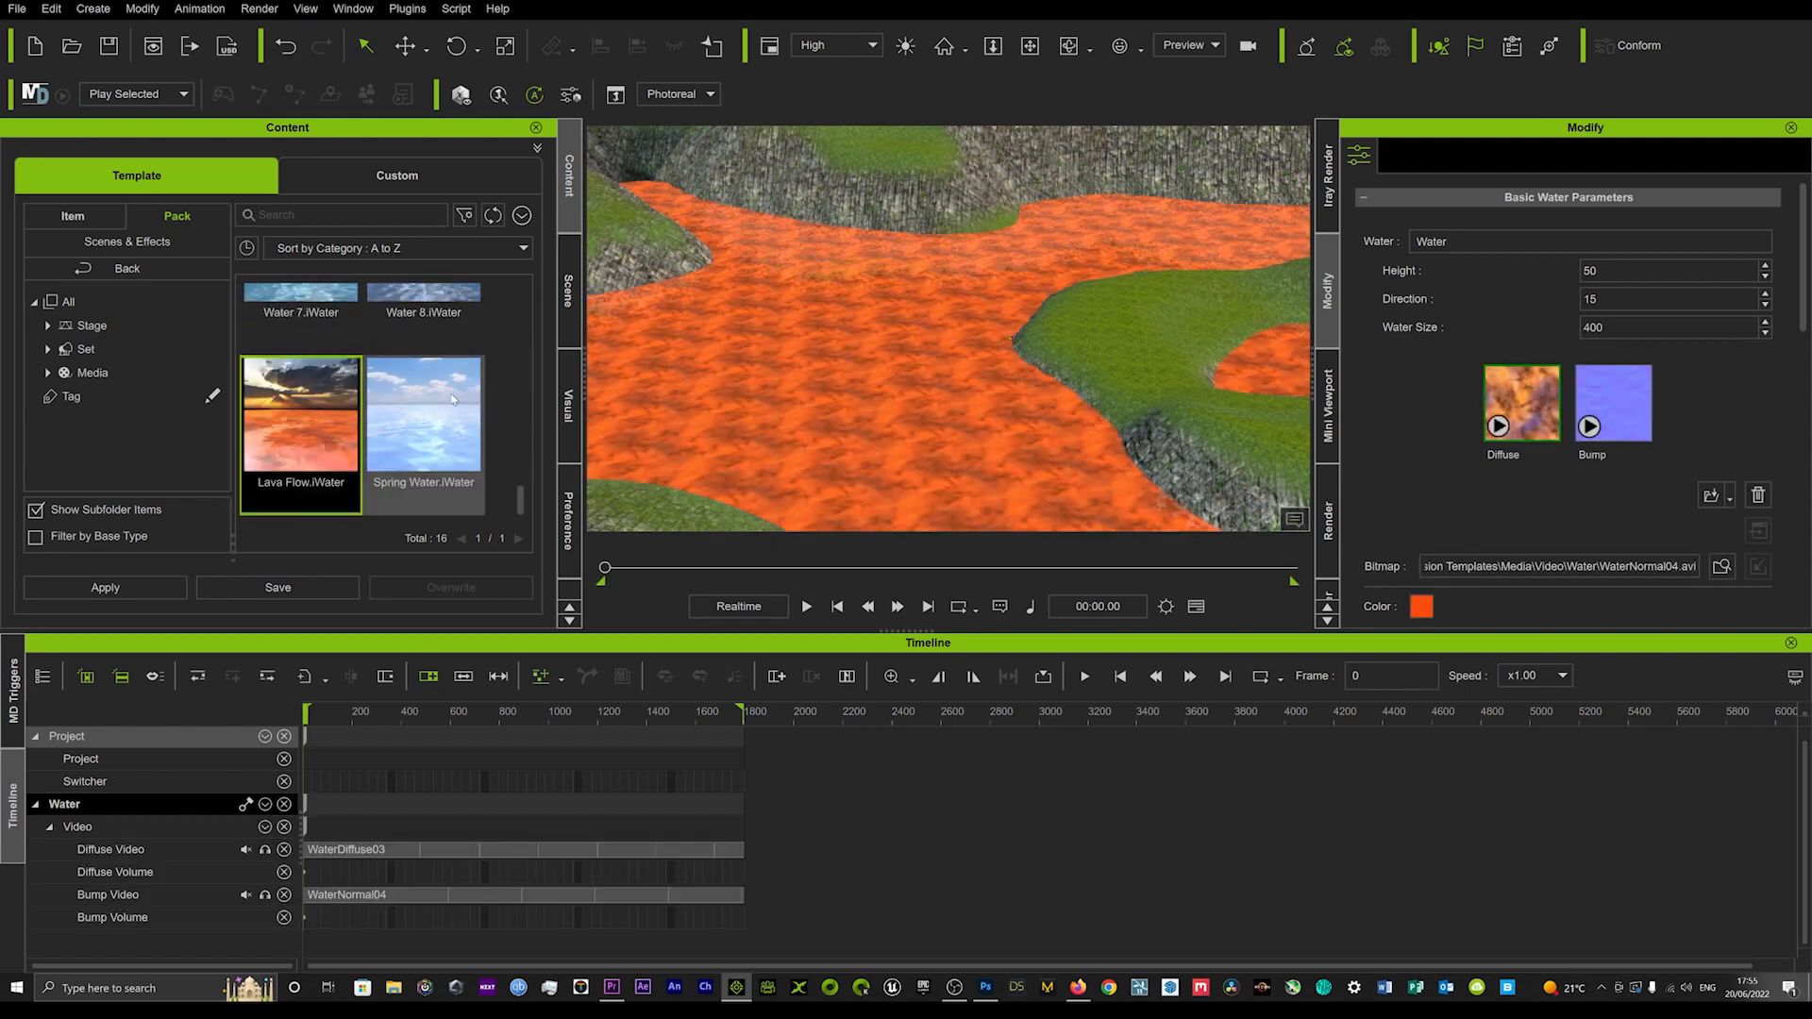
{"action": "double_click", "coordinate": [428, 416]}
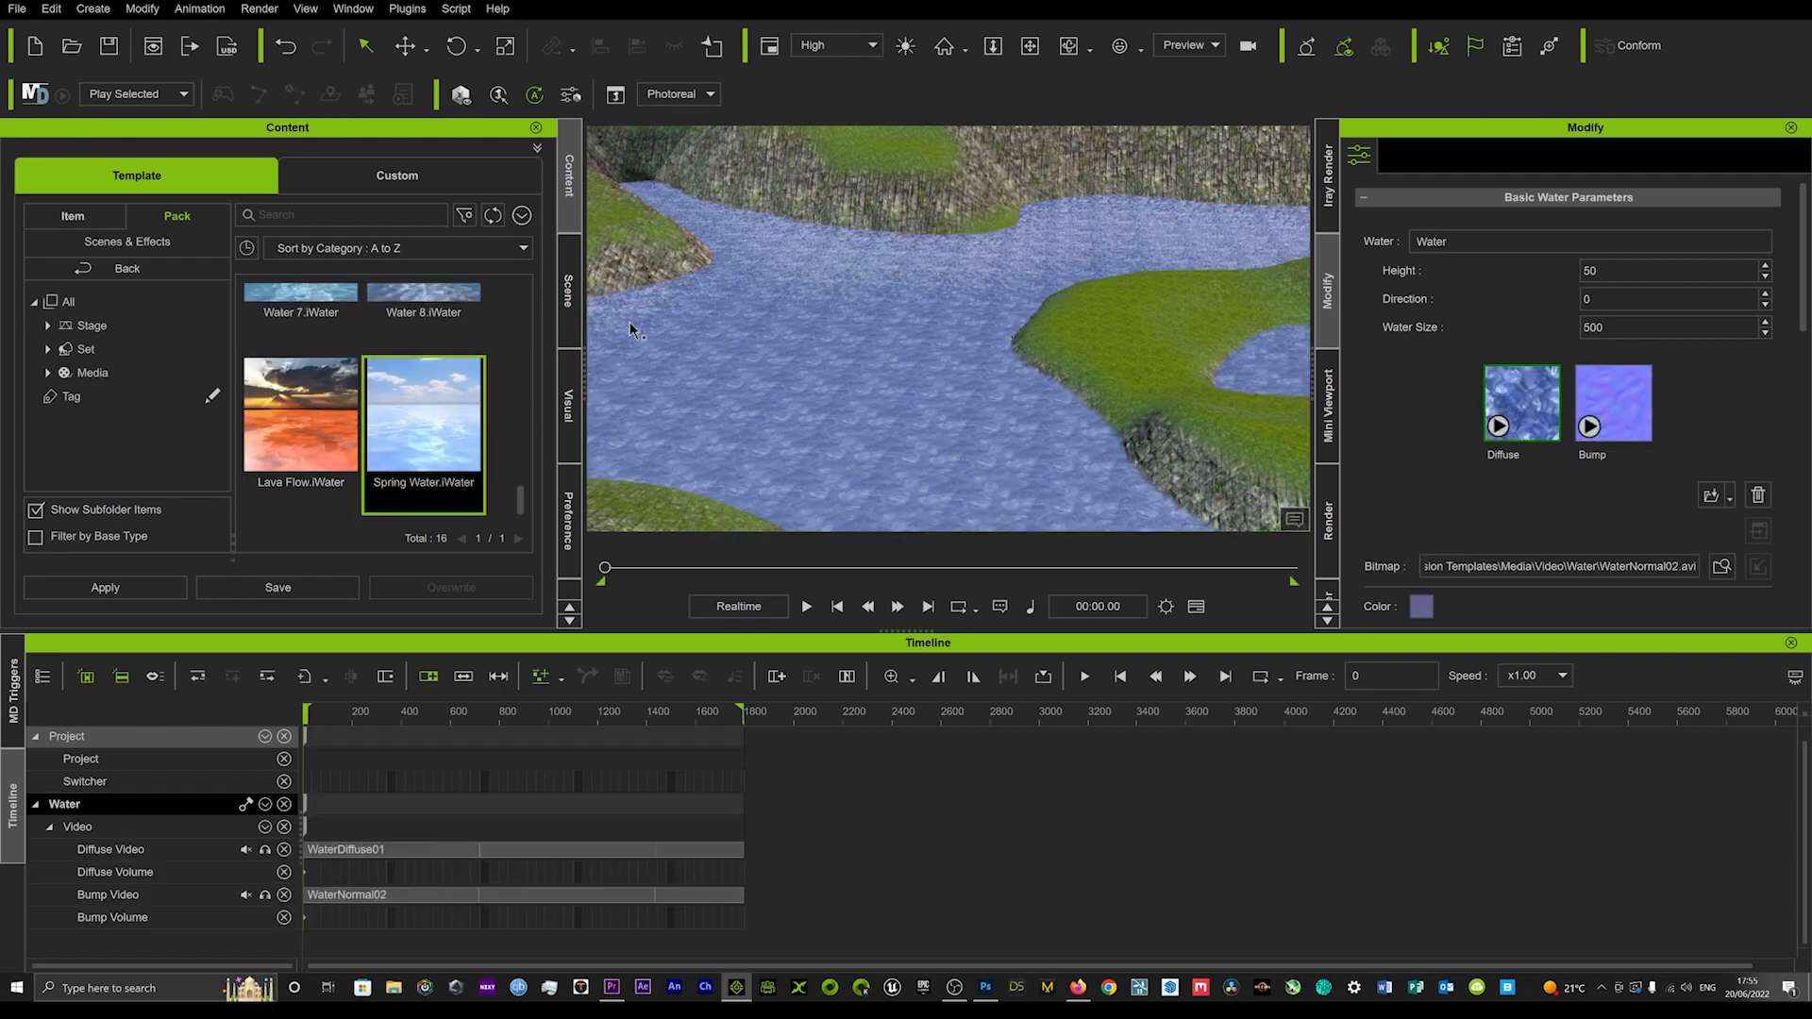
Apply the Estuary Water preset to the scene's water.
{"action": "scroll", "coordinate": [408, 340], "scroll_direction": "up", "scroll_amount": 4}
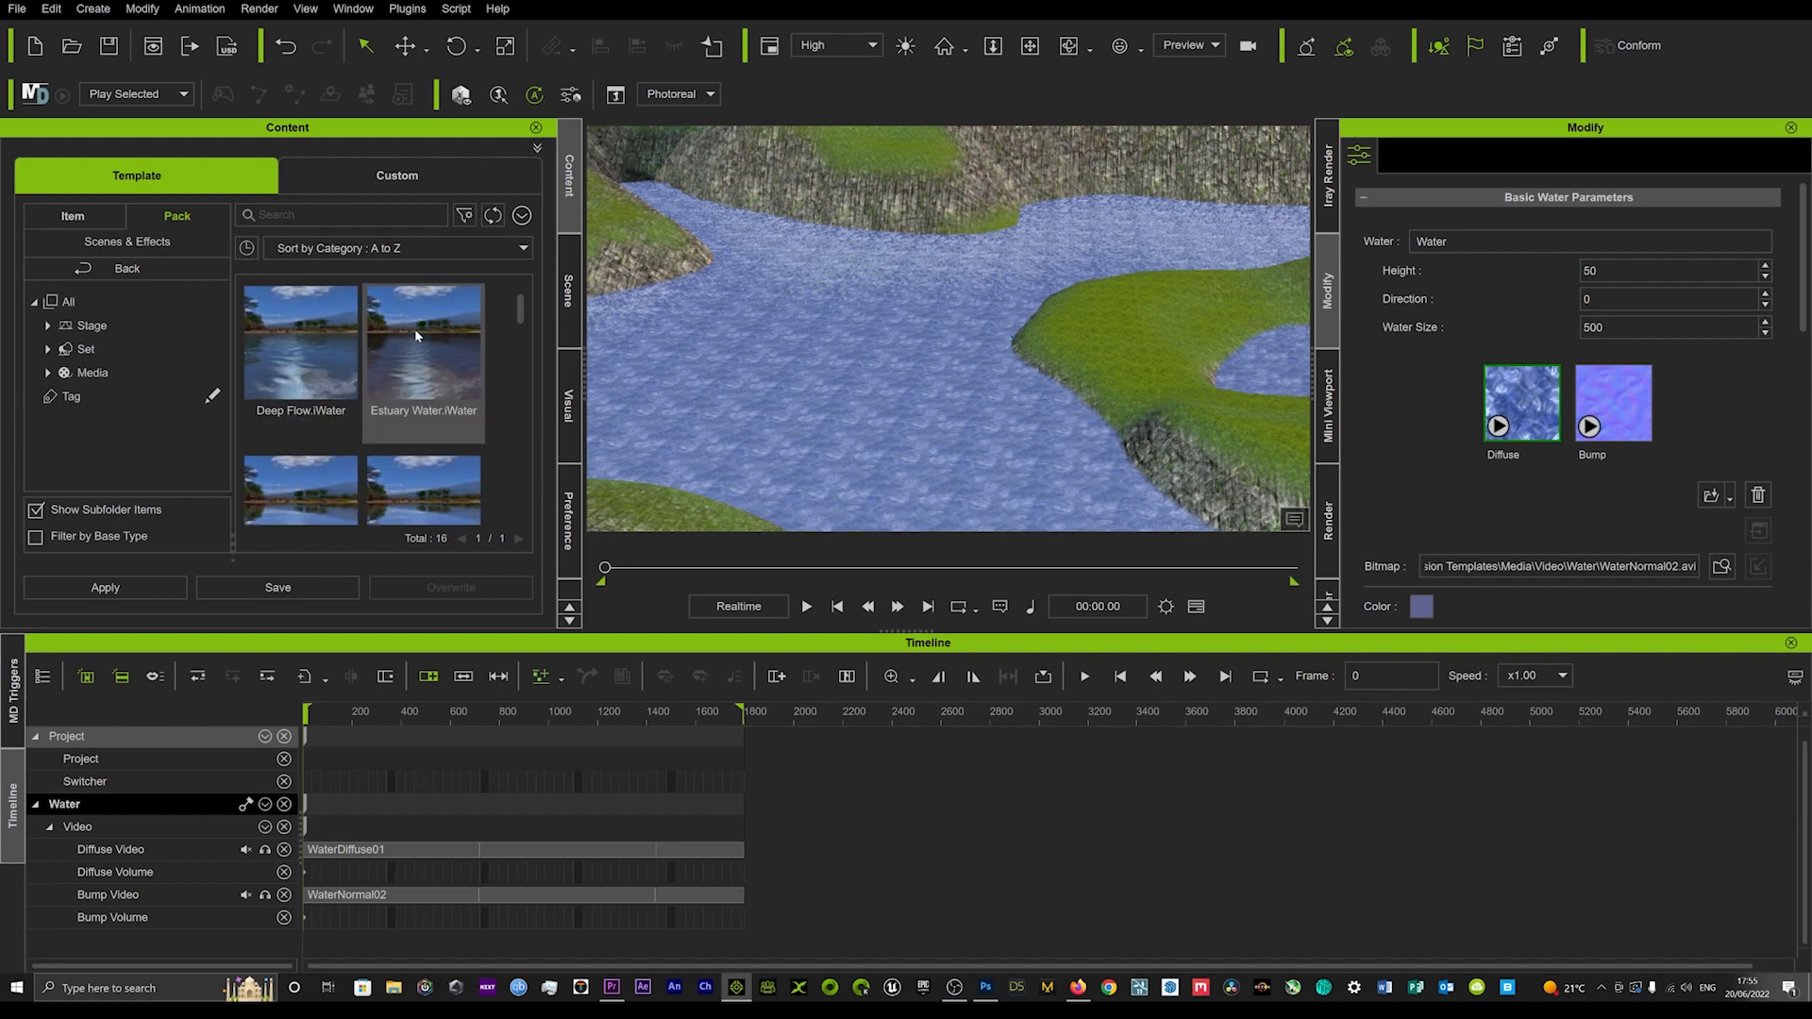
{"action": "double_click", "coordinate": [420, 343]}
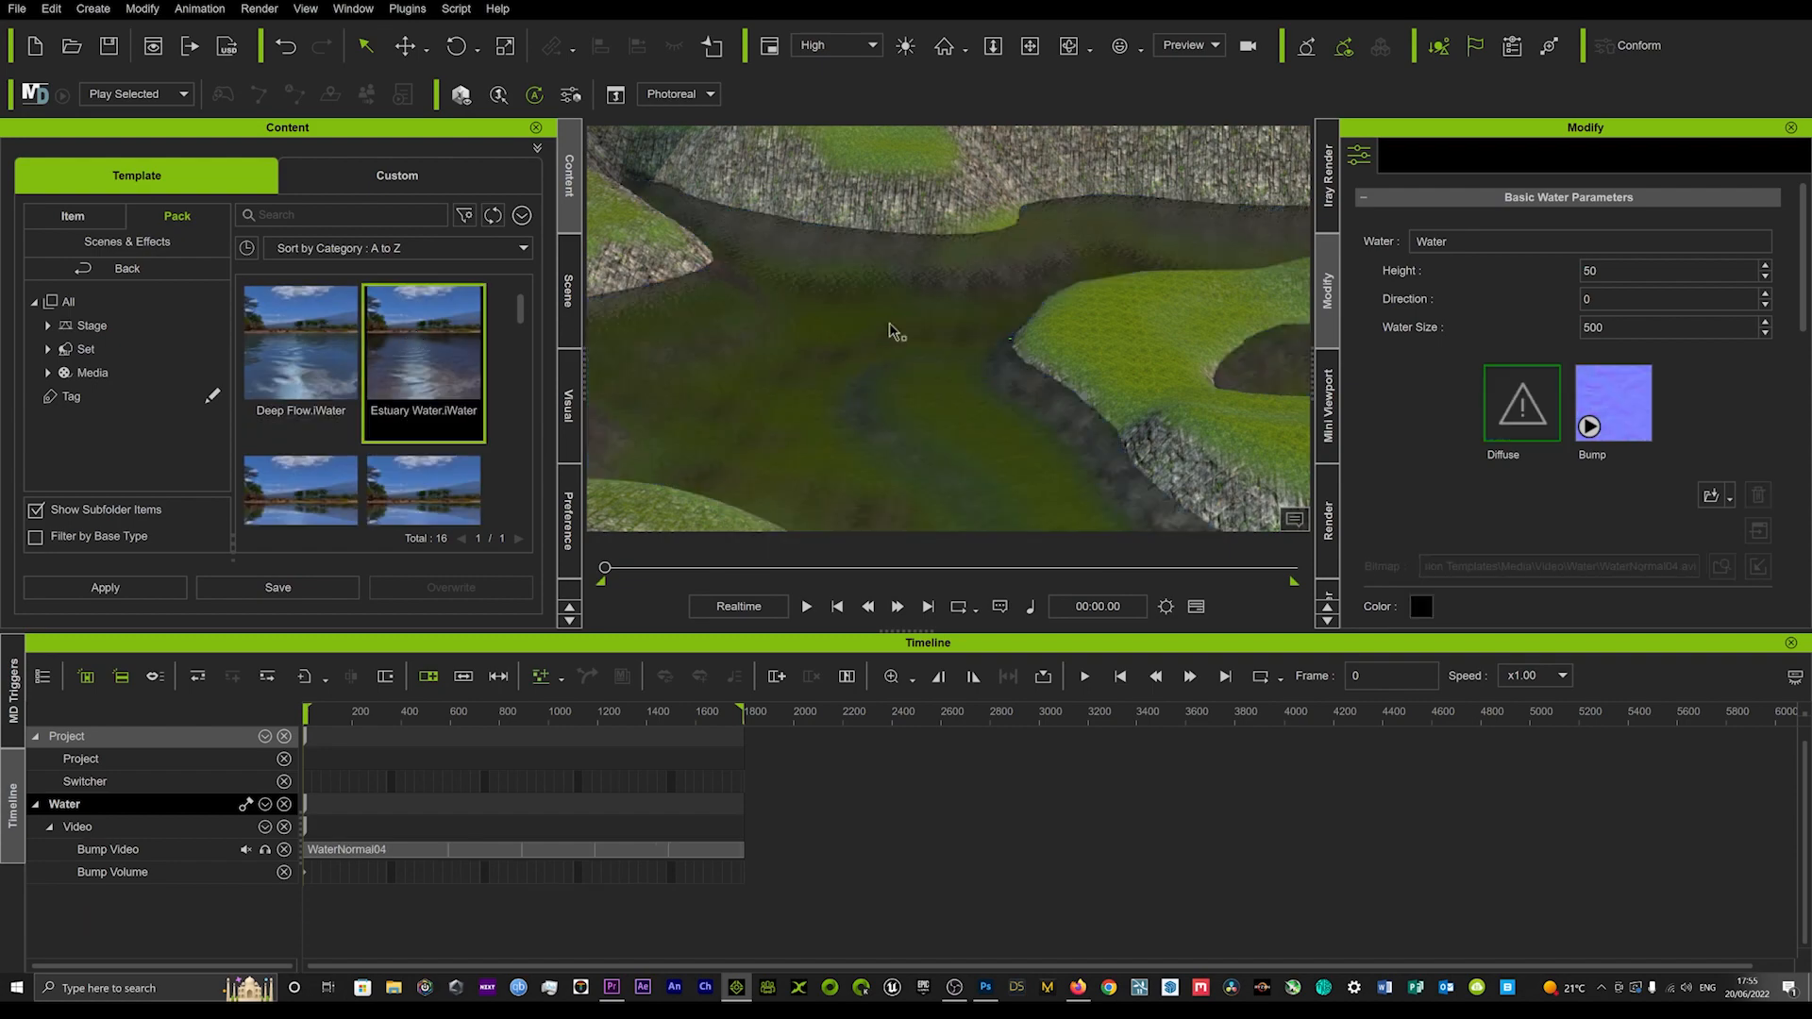
{"action": "right_click_drag", "start_coordinate": [741, 363], "coordinate": [836, 289]}
Set the water's Wave Size to 46 and Wave Speed to 21, and preview the wave motion in playback.
{"action": "scroll", "coordinate": [1504, 308], "scroll_direction": "down", "scroll_amount": 3}
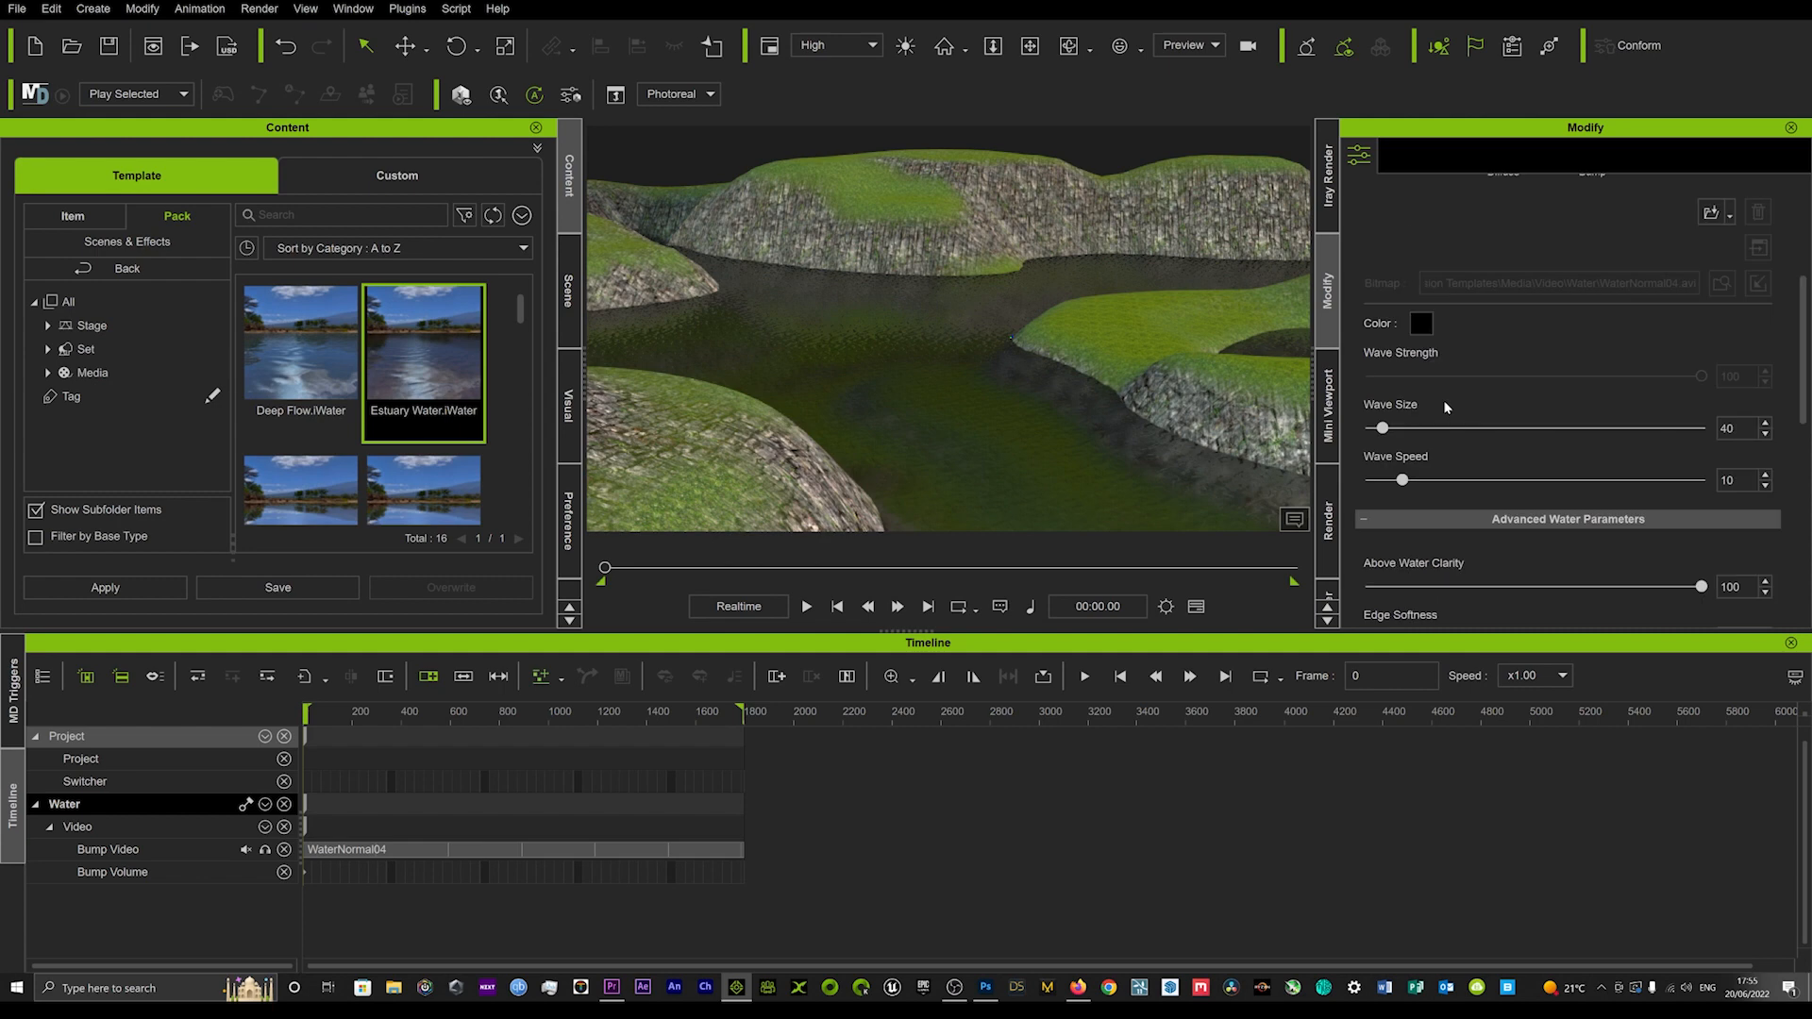
{"action": "scroll", "coordinate": [1468, 354], "scroll_direction": "down", "scroll_amount": 1}
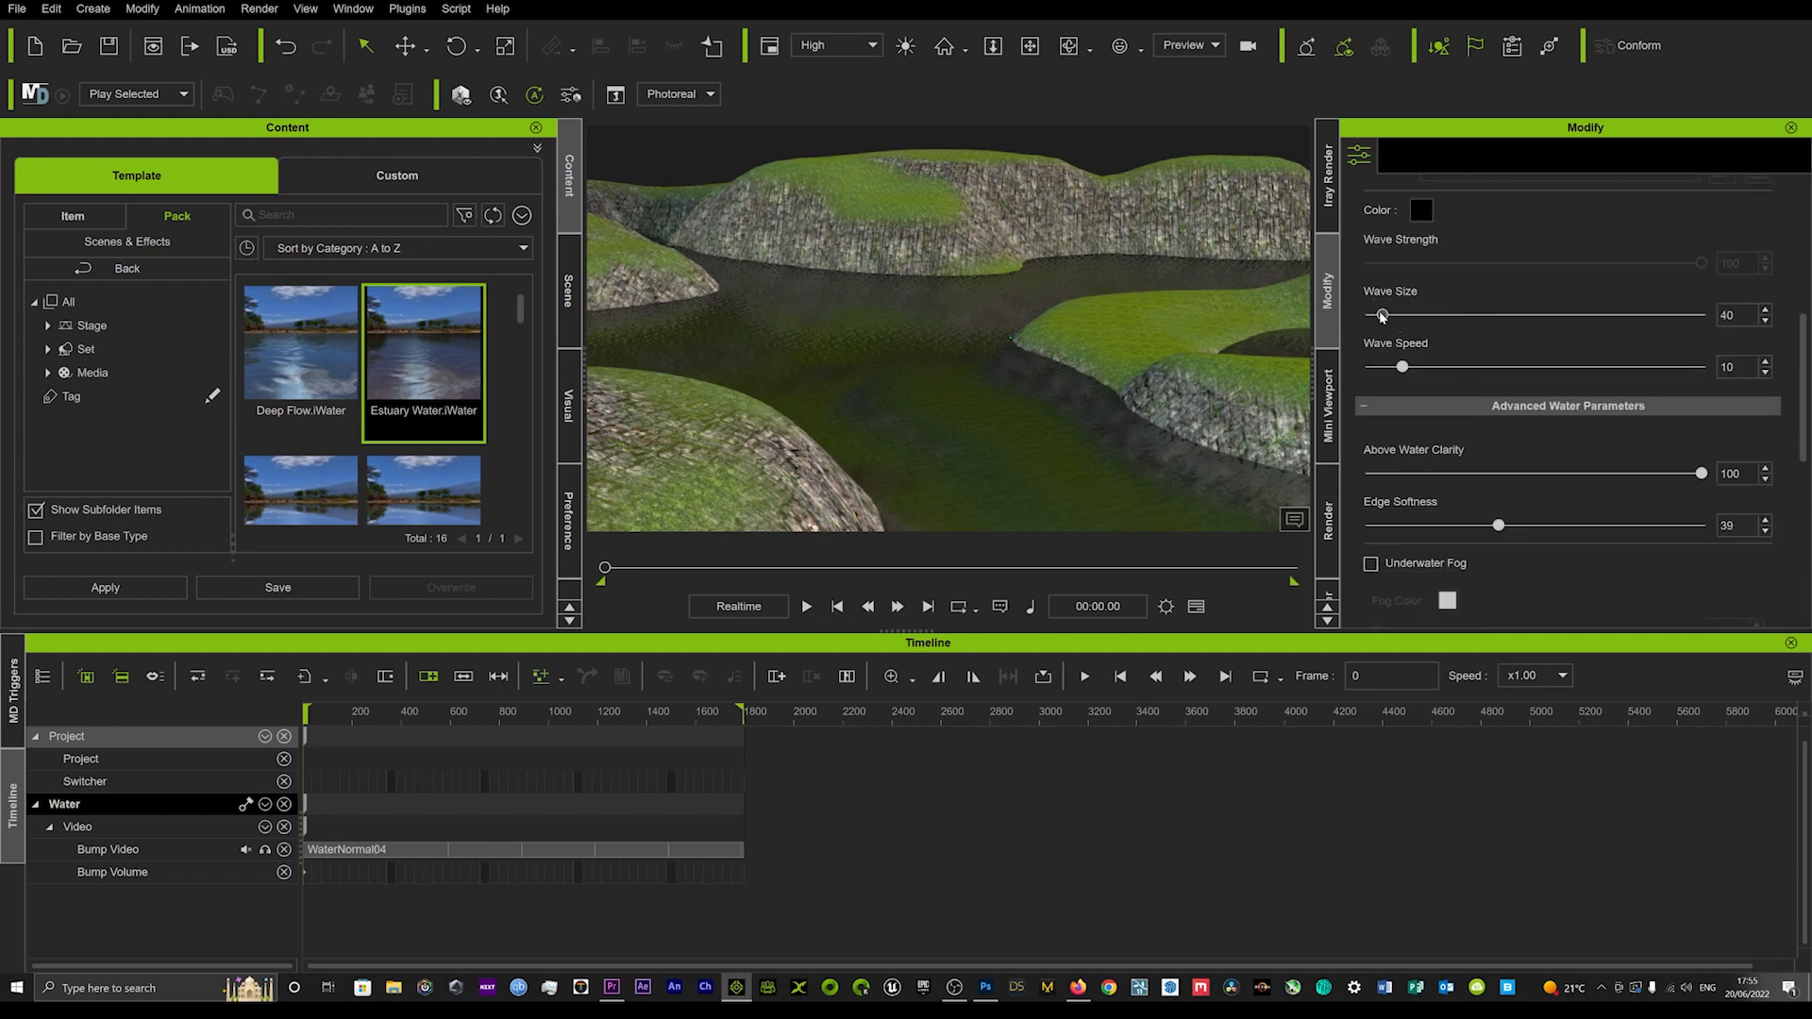
{"action": "left_click_drag", "start_coordinate": [1382, 314], "coordinate": [1459, 370]}
{"action": "key", "text": "space"}
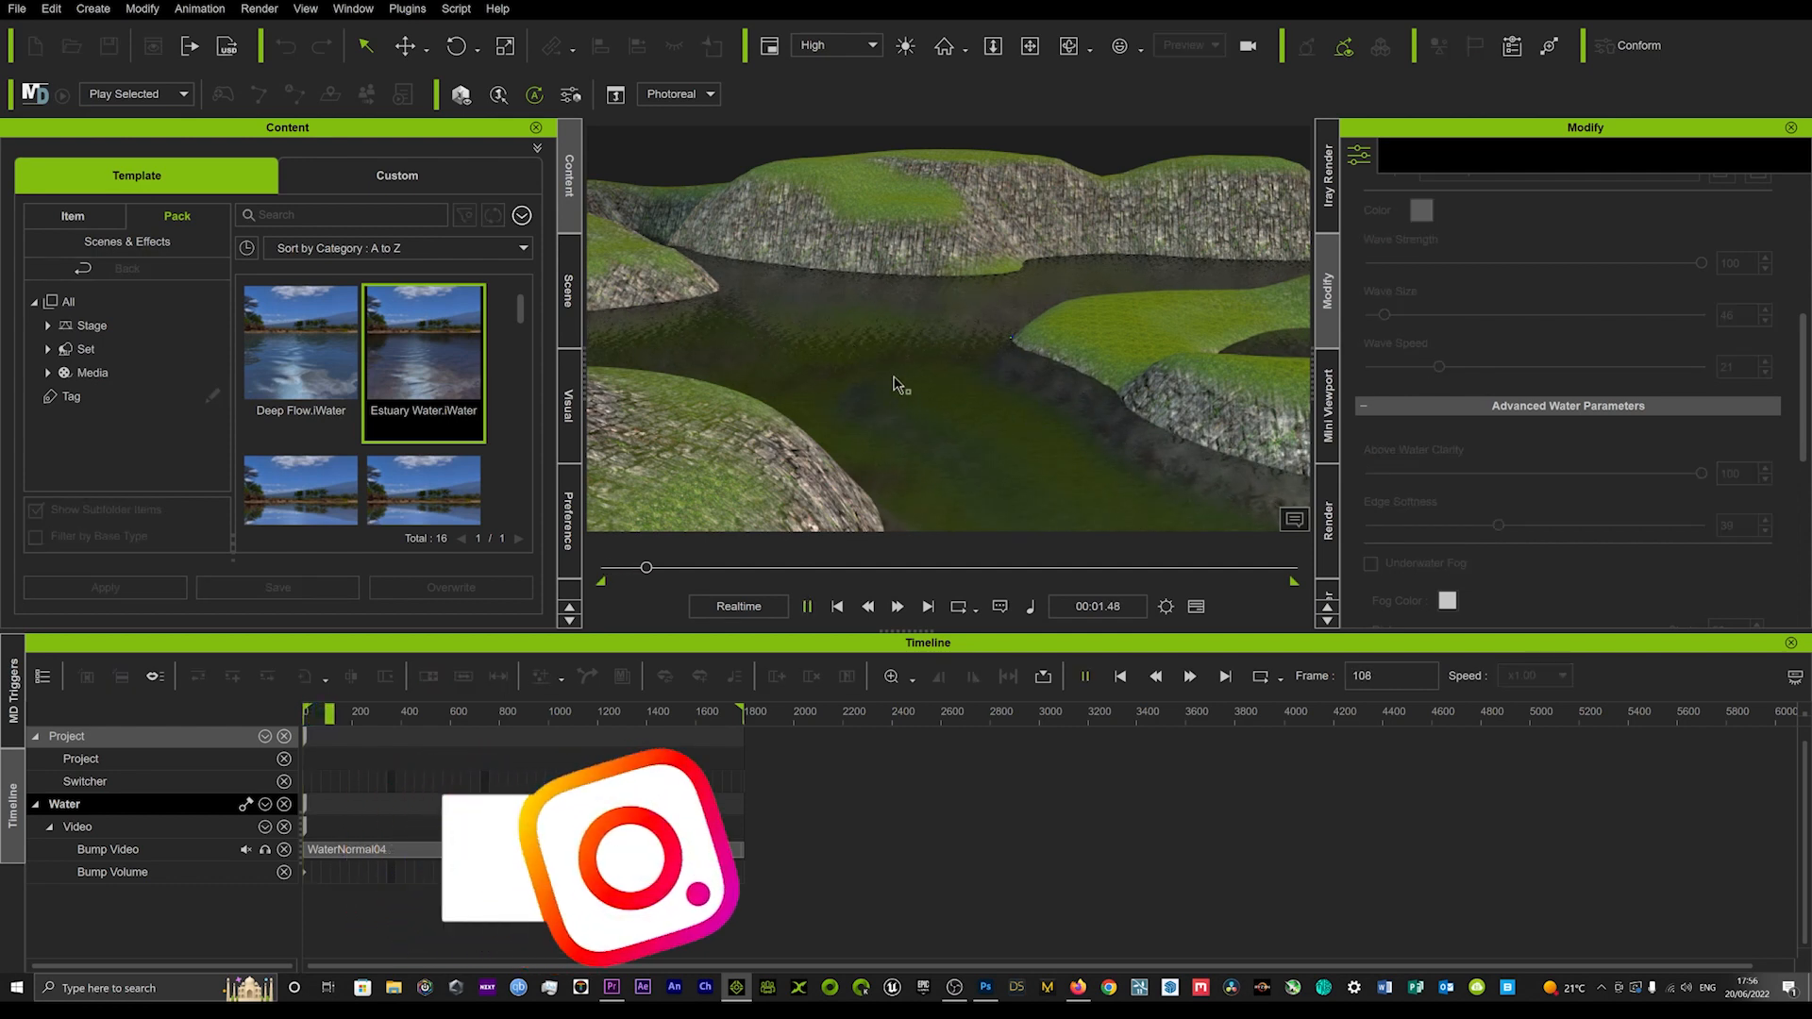
{"action": "right_click_drag", "start_coordinate": [897, 336], "coordinate": [869, 247]}
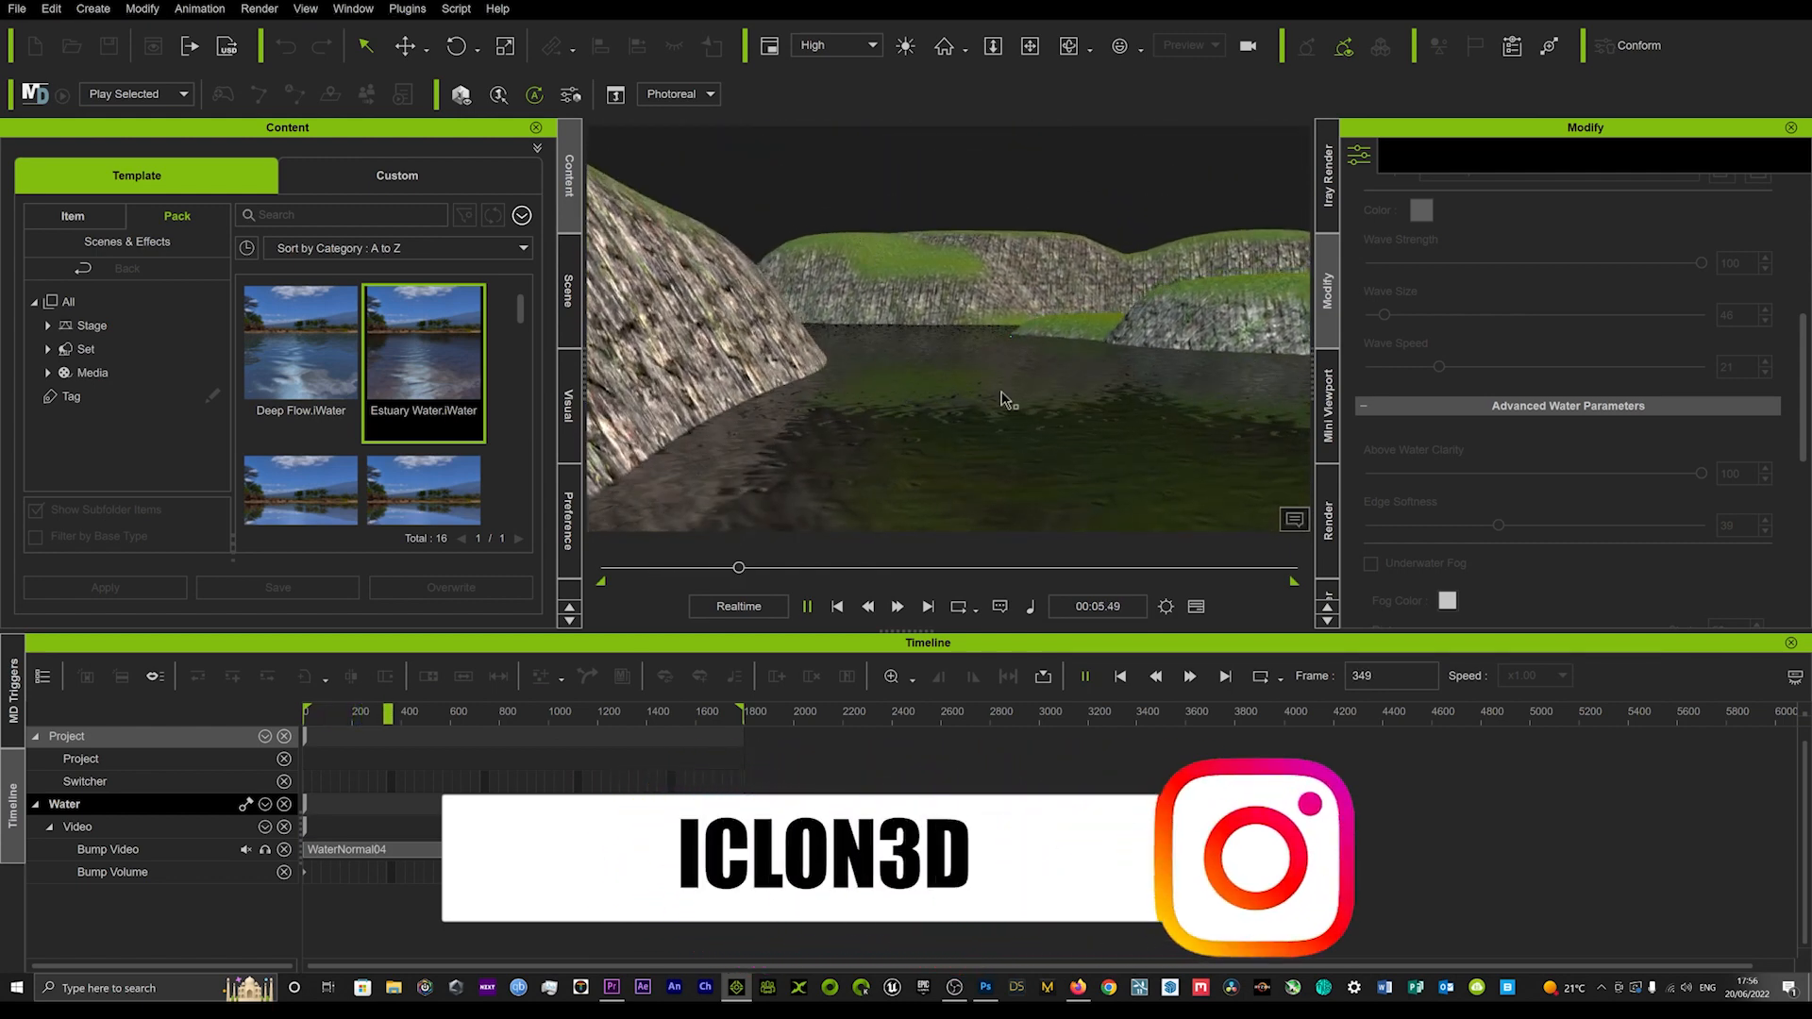
{"action": "key", "text": "space"}
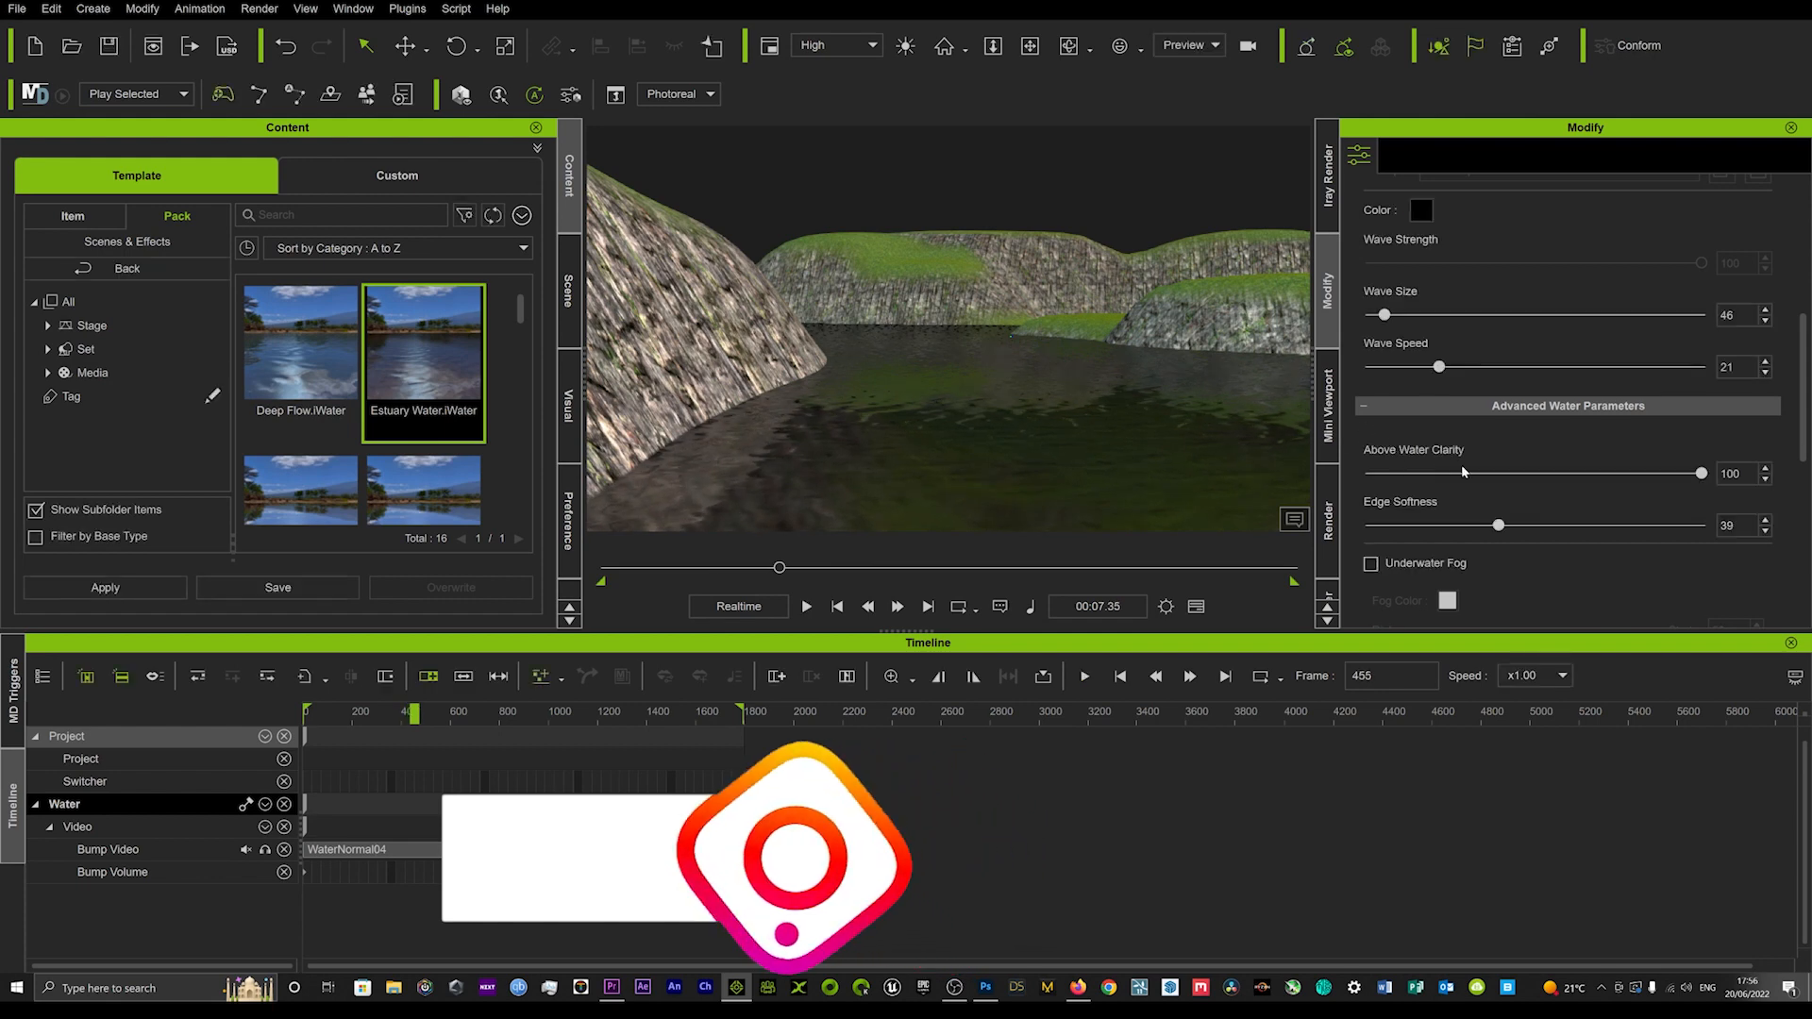
Set the Wave Speed to 47 and play the animation to check the faster waves.
{"action": "left_click_drag", "start_coordinate": [1438, 368], "coordinate": [1525, 367]}
{"action": "key", "text": "space"}
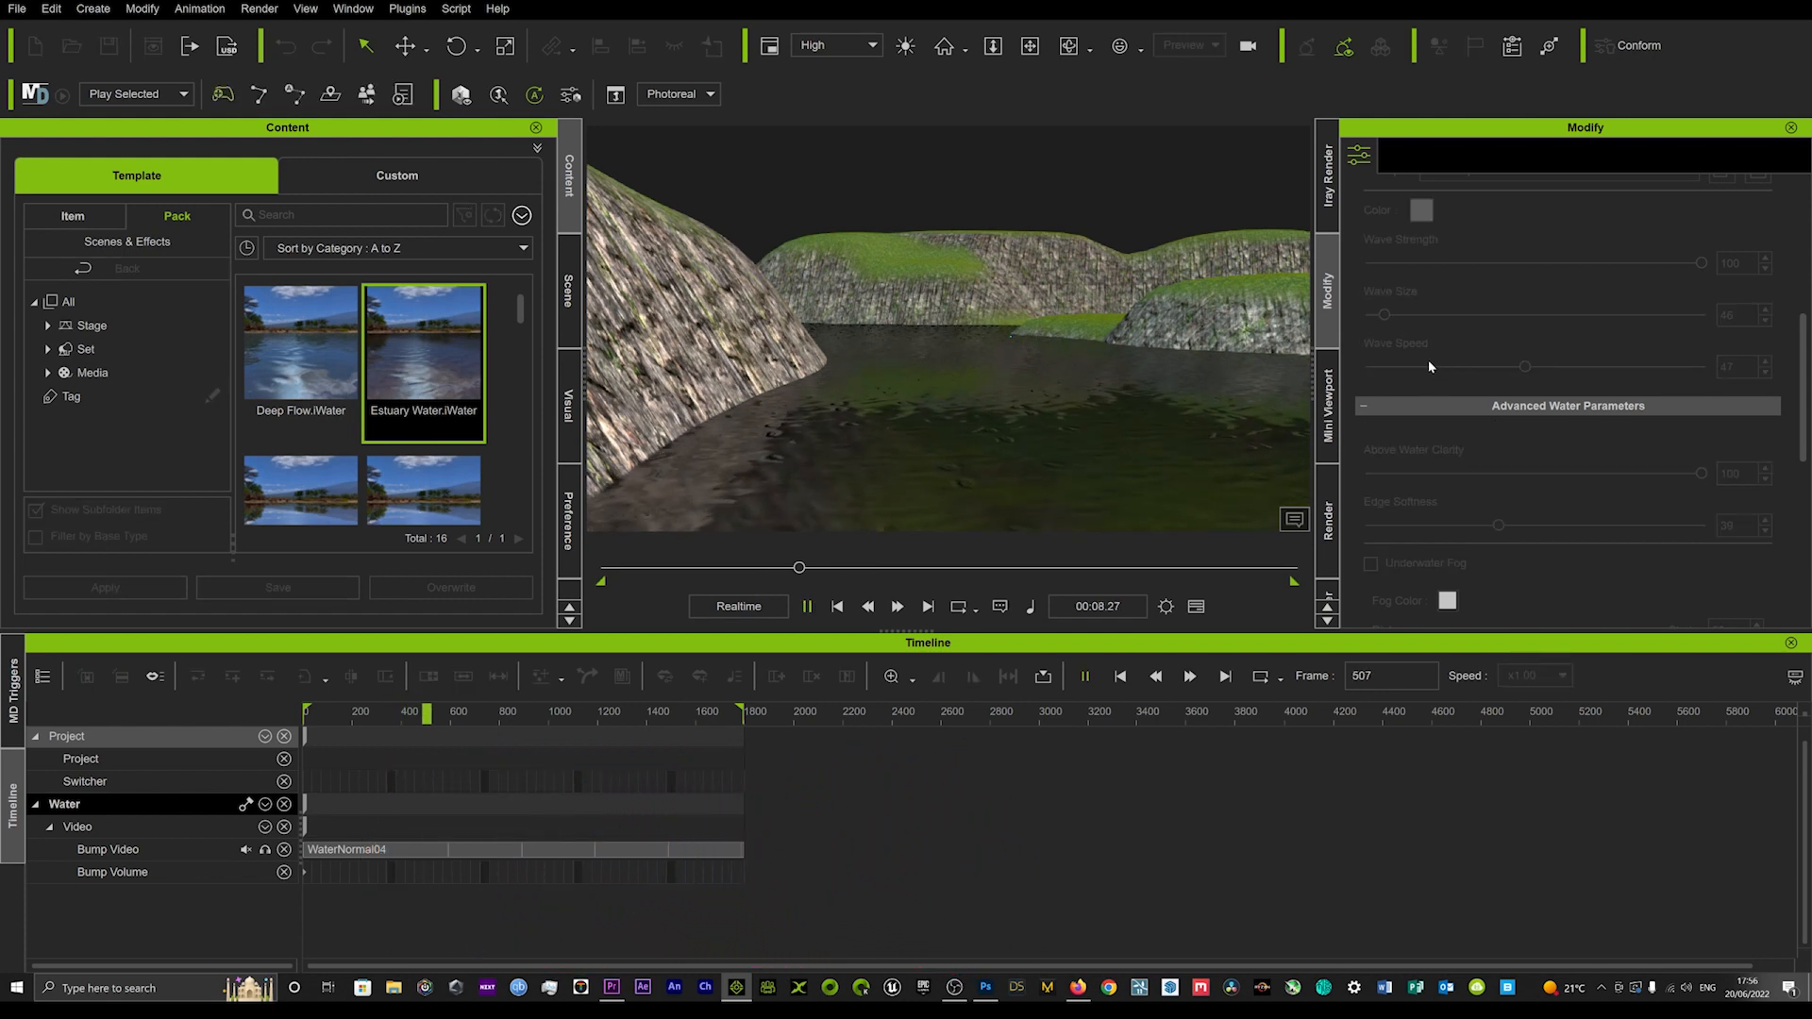
{"action": "key", "text": "space"}
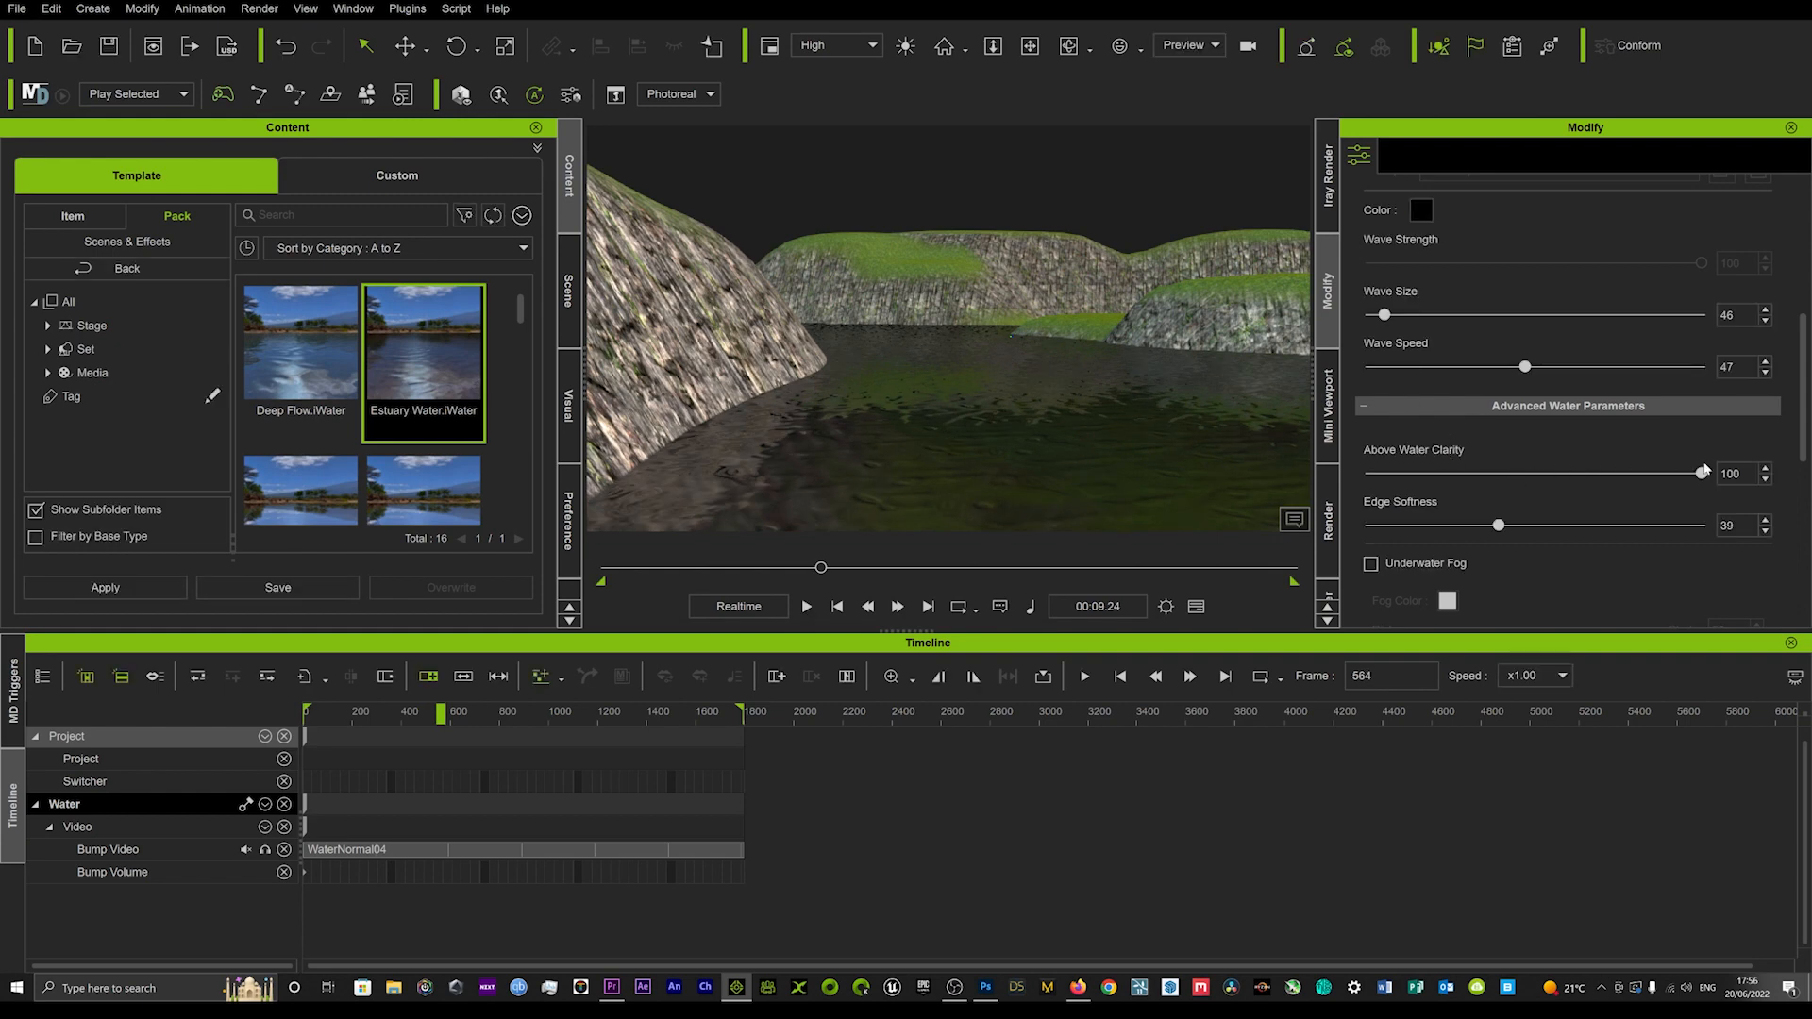
Try an Above Water Clarity of 10 and restore it to 100.
{"action": "left_click_drag", "start_coordinate": [1700, 474], "coordinate": [1435, 463]}
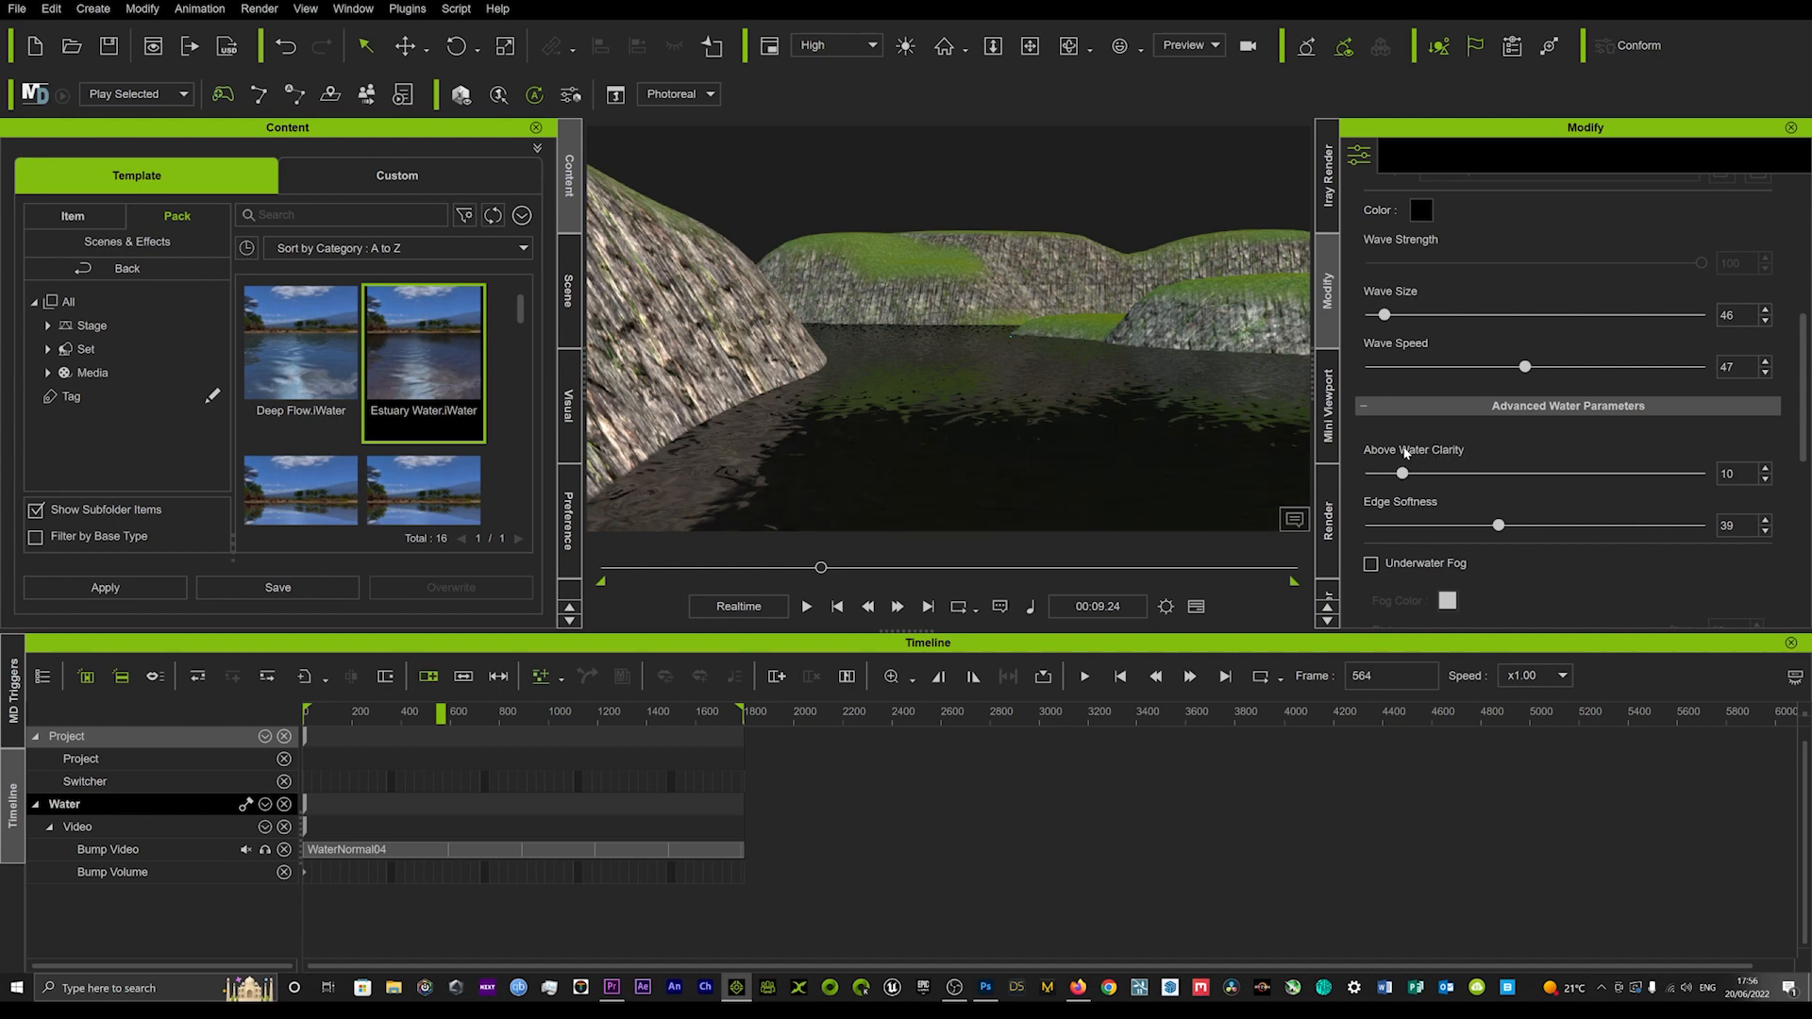
{"action": "left_click_drag", "start_coordinate": [1413, 454], "coordinate": [1715, 459]}
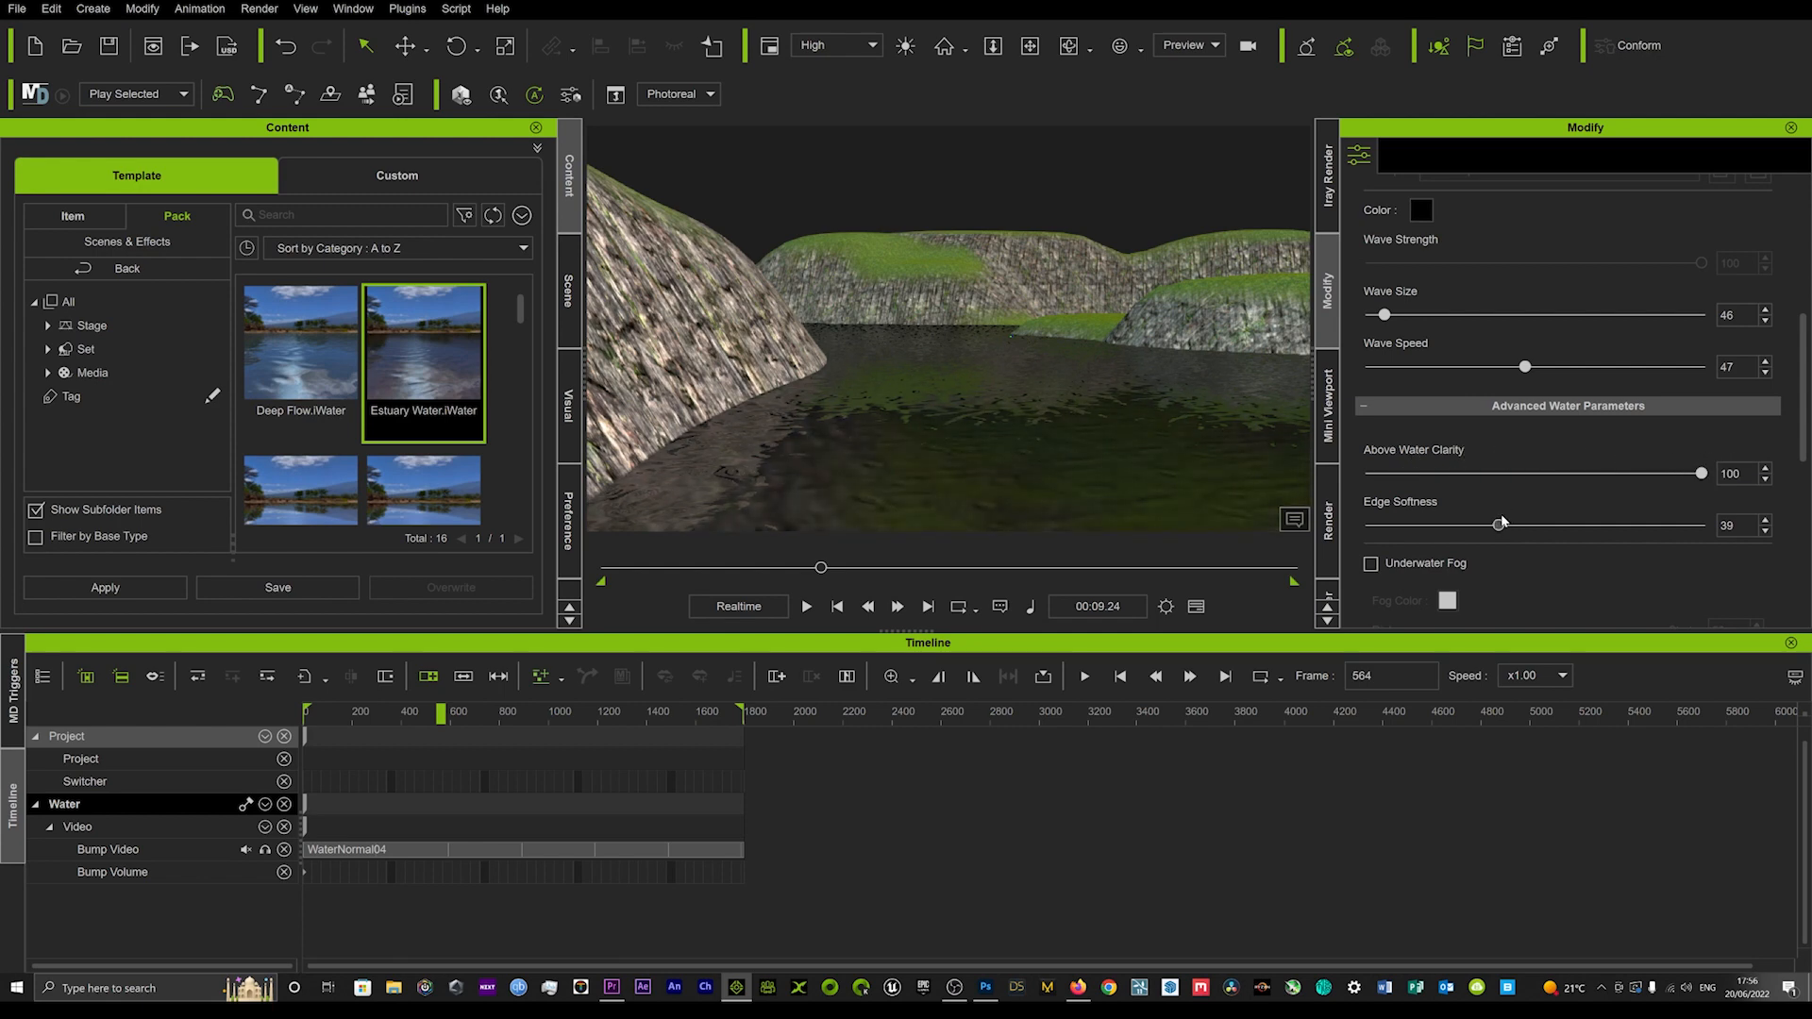
Try low Edge Softness values on the shoreline and settle on an Edge Softness of 94.
{"action": "left_click_drag", "start_coordinate": [1518, 525], "coordinate": [1317, 502]}
{"action": "right_click_drag", "start_coordinate": [653, 397], "coordinate": [905, 422]}
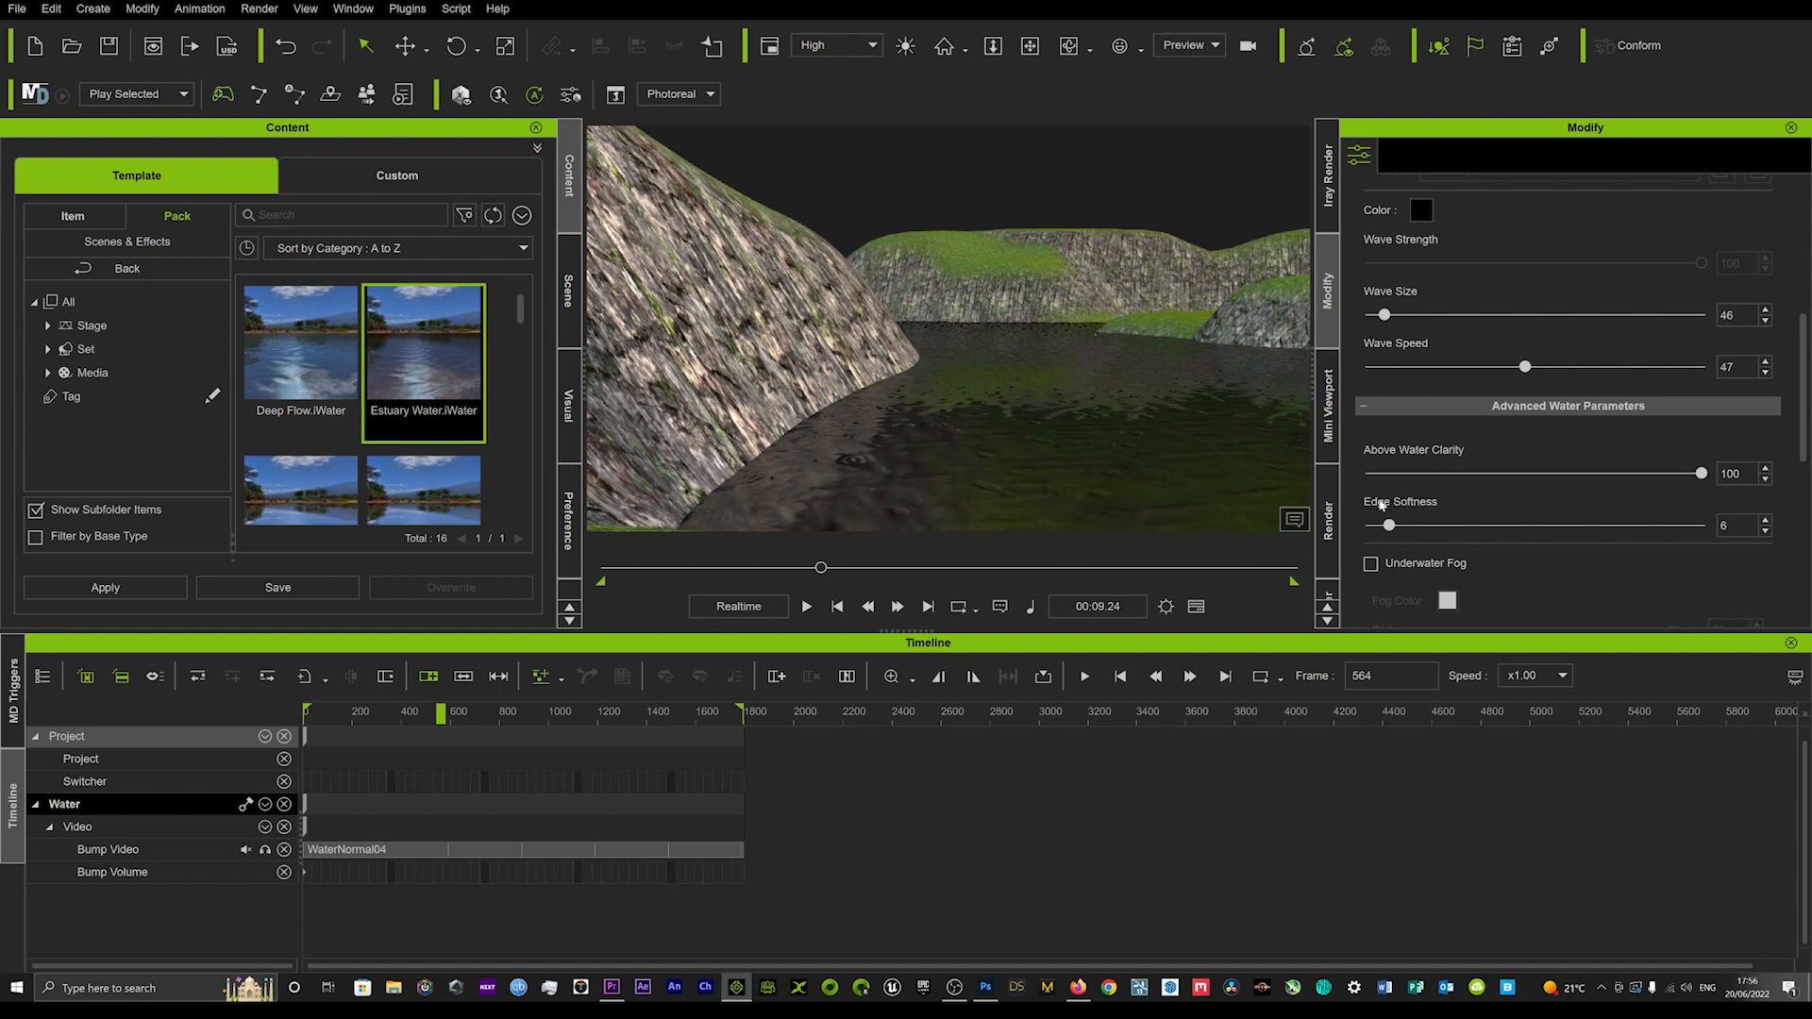
{"action": "left_click_drag", "start_coordinate": [1368, 524], "coordinate": [1292, 518]}
{"action": "left_click_drag", "start_coordinate": [1369, 525], "coordinate": [1642, 523]}
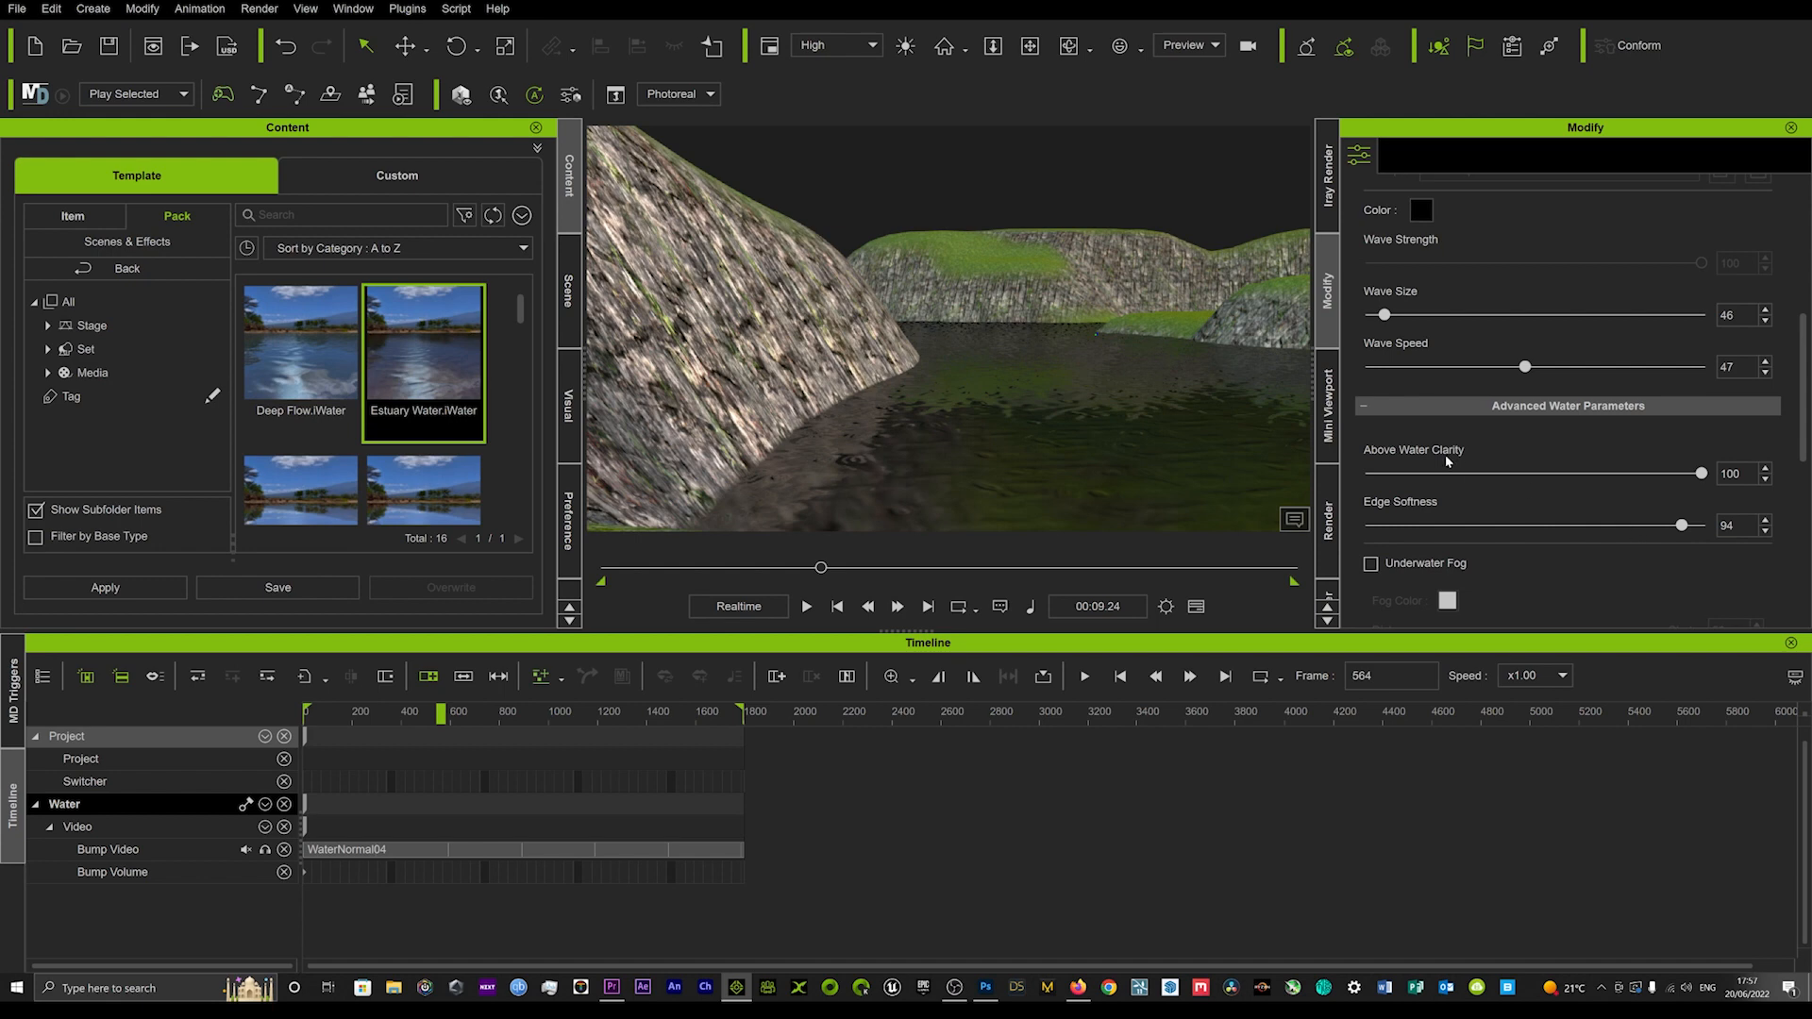
Enable Underwater Fog for the water and inspect its surface from above and close up.
{"action": "scroll", "coordinate": [1447, 461], "scroll_direction": "down", "scroll_amount": 2}
{"action": "left_click", "coordinate": [1371, 451]}
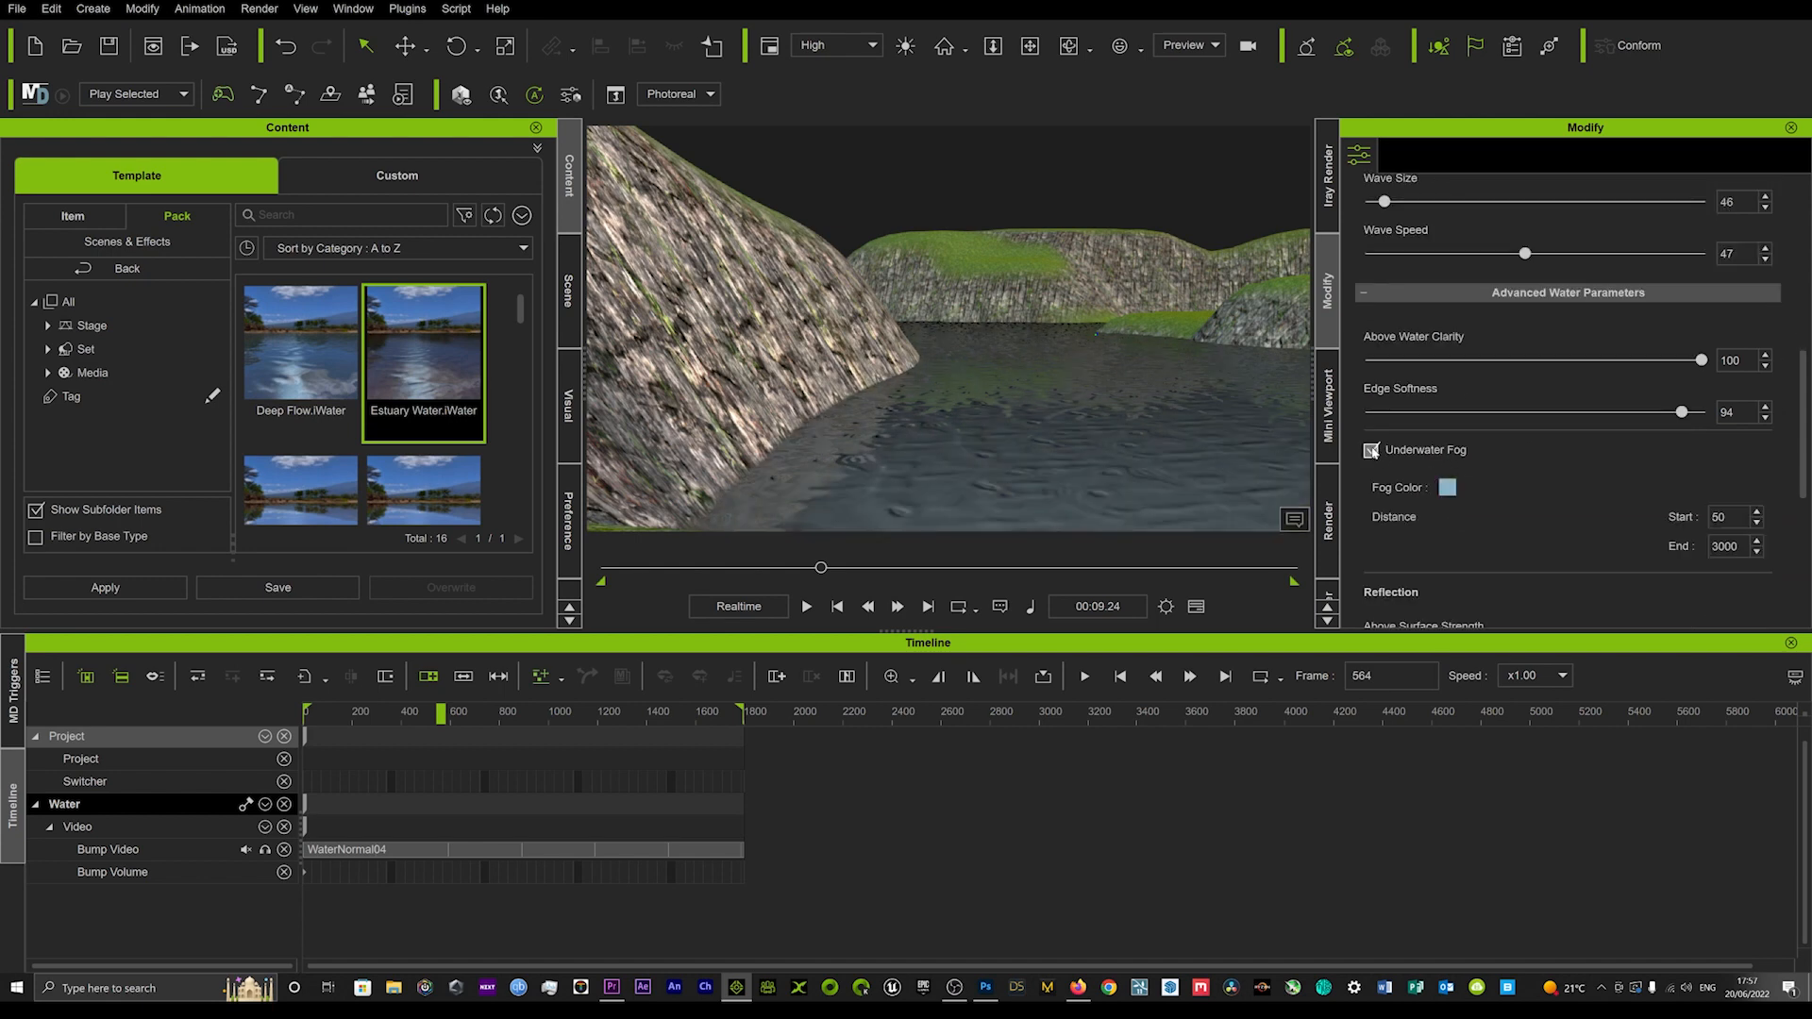
{"action": "left_click", "coordinate": [1208, 287]}
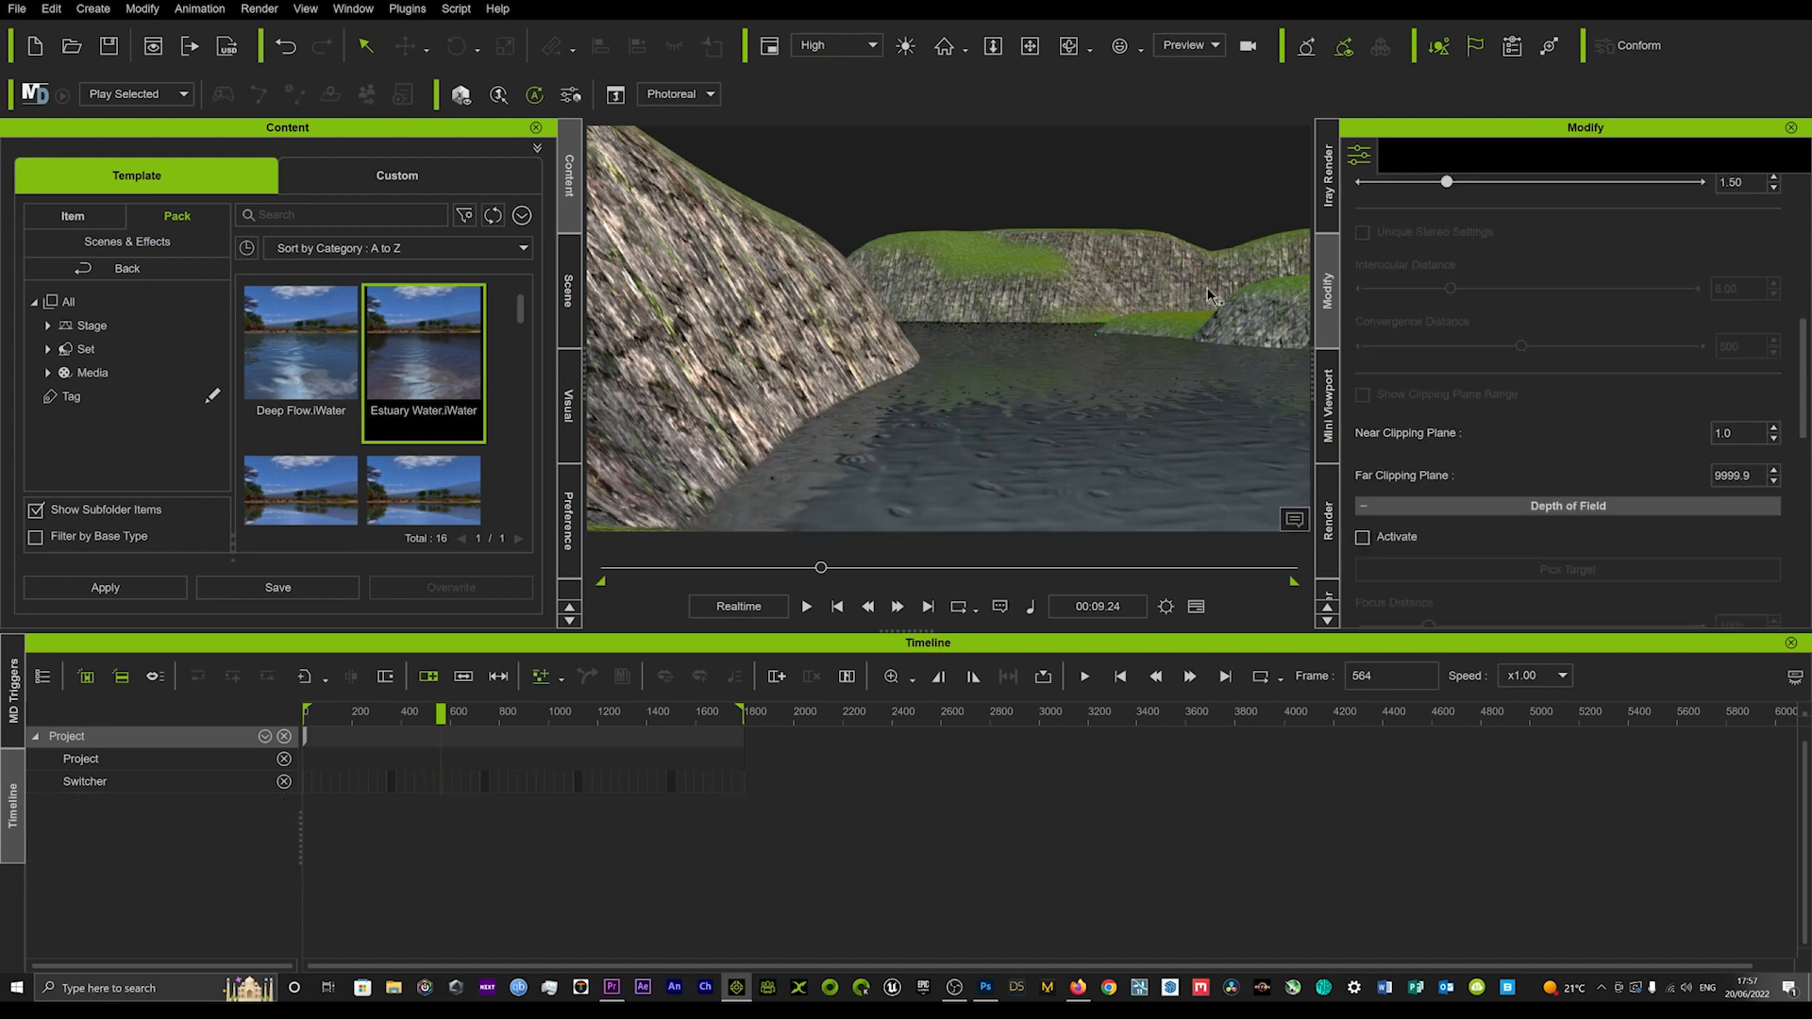
{"action": "right_click_drag", "start_coordinate": [1207, 287], "coordinate": [1183, 444]}
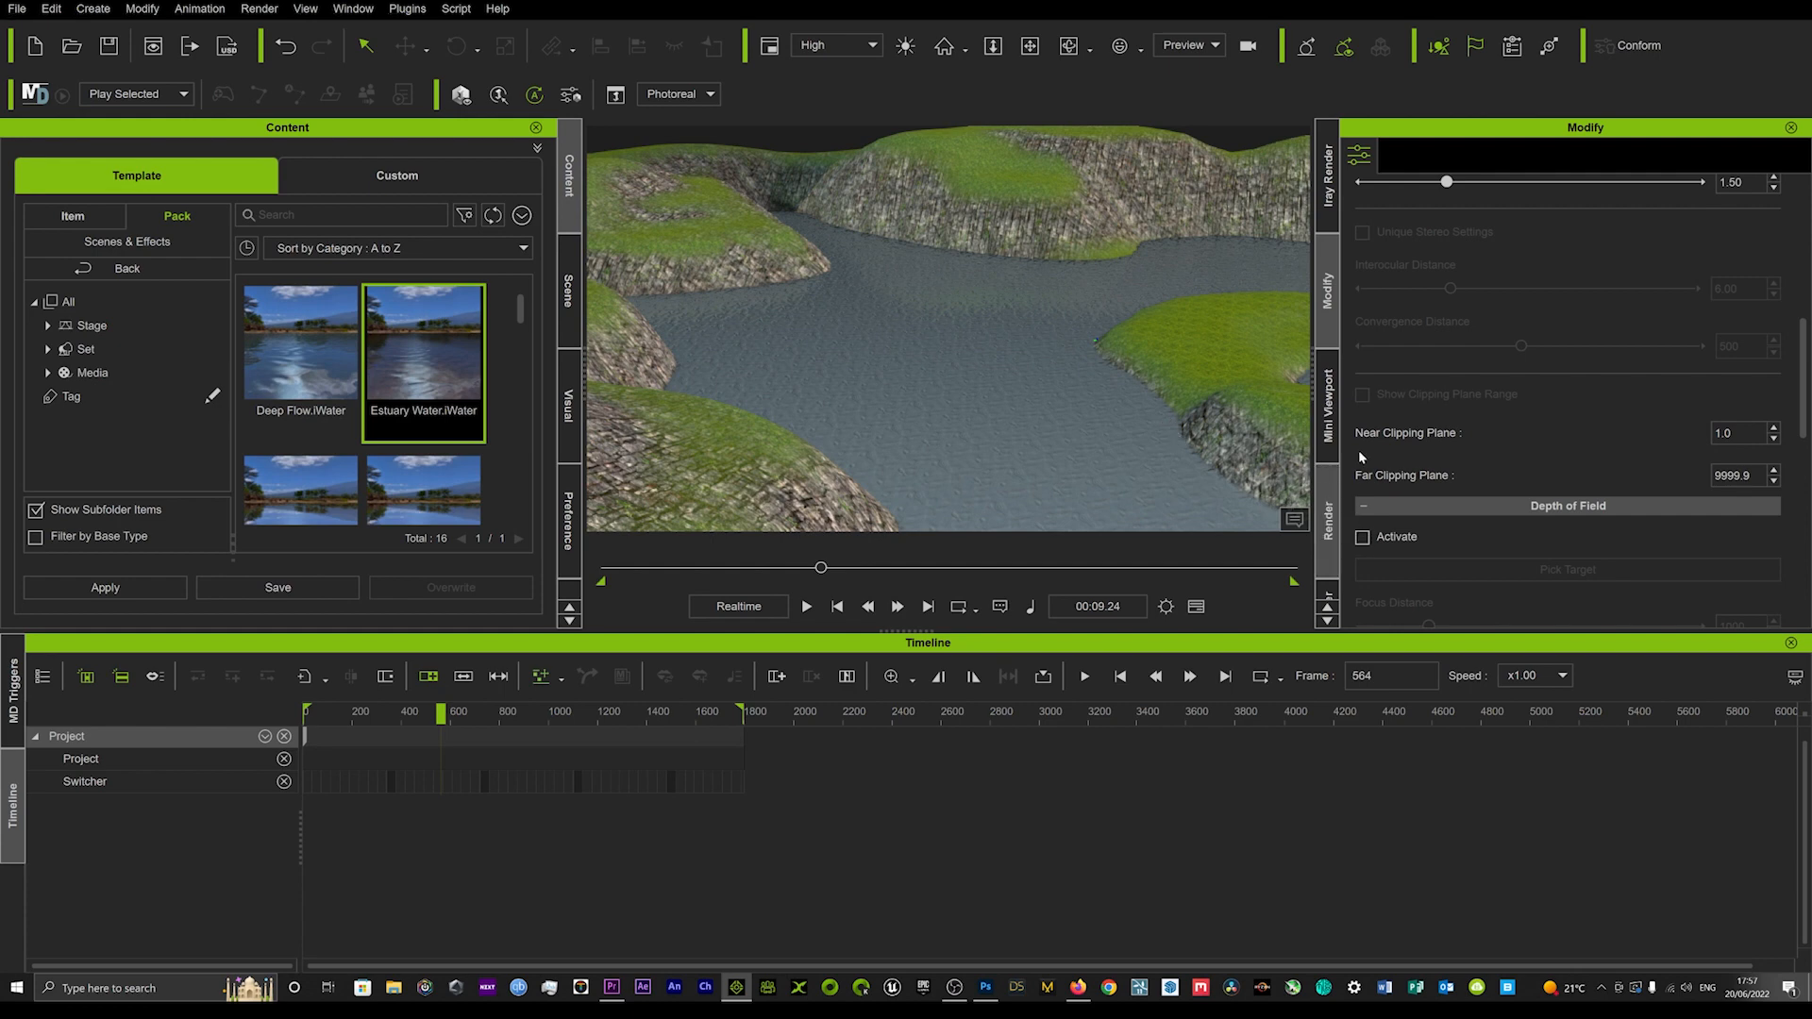
{"action": "middle_click_drag", "start_coordinate": [1208, 452], "coordinate": [1114, 329]}
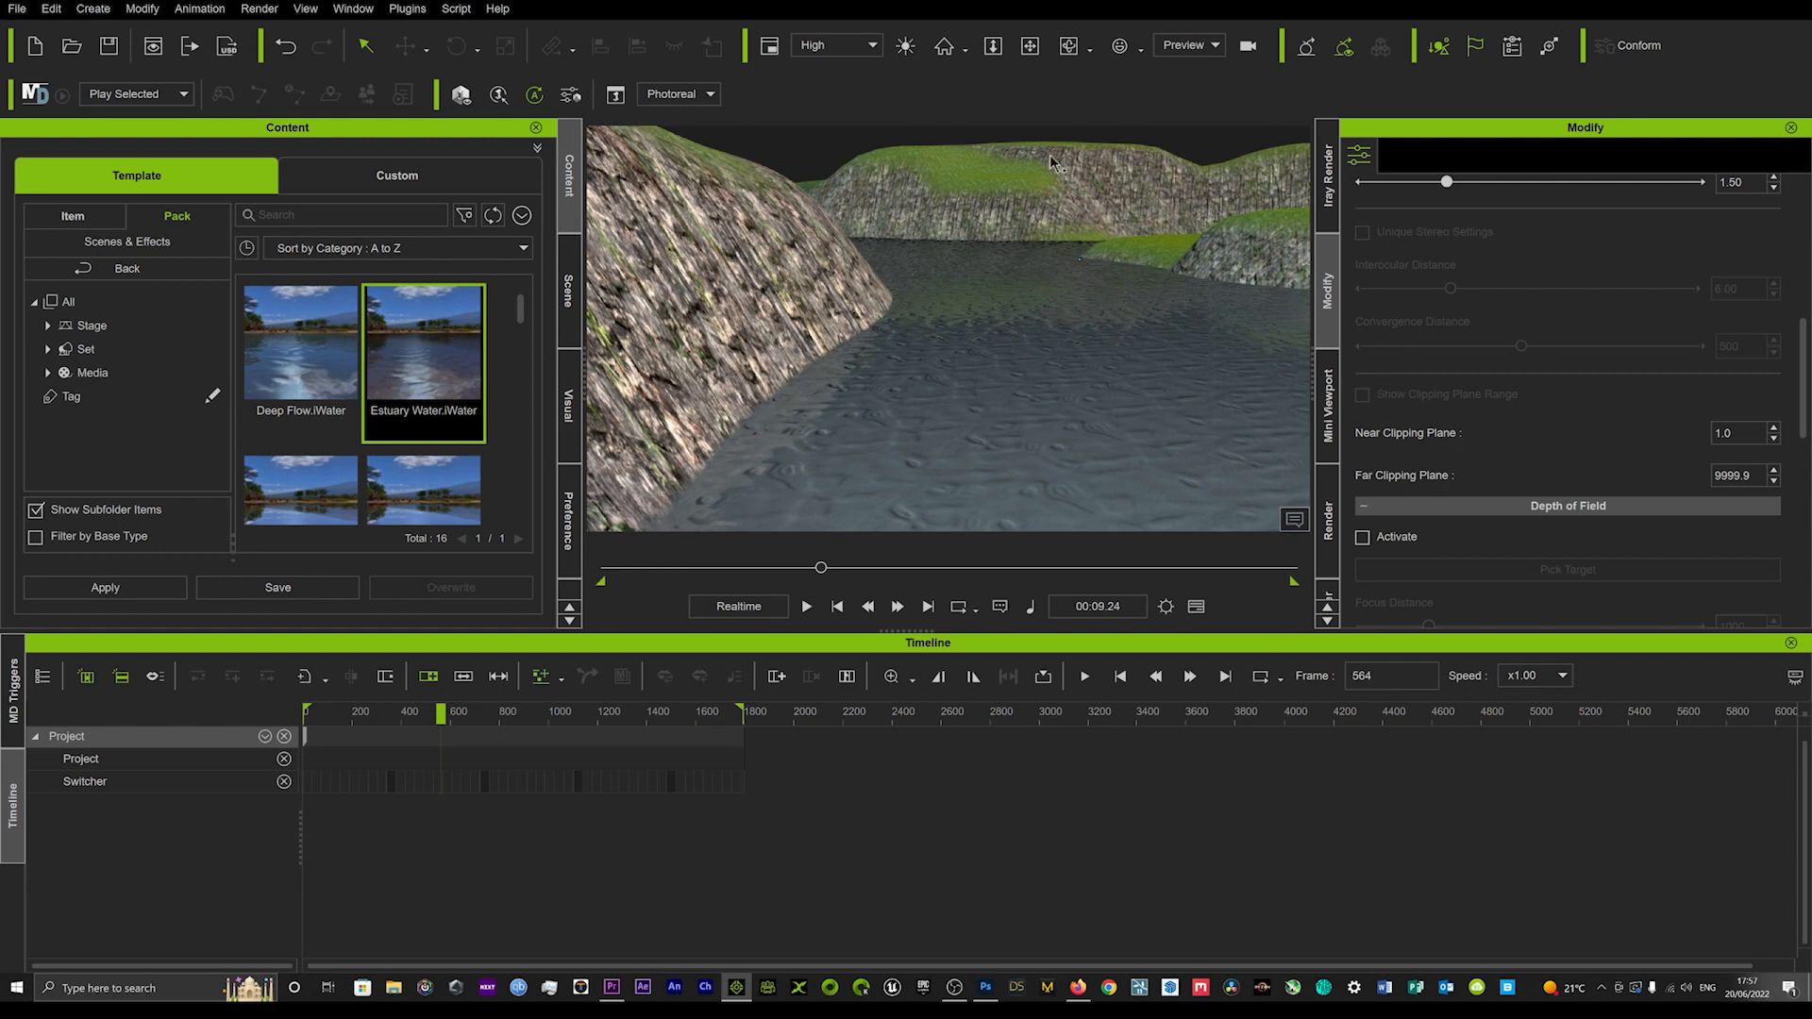
Select the Water object in the scene and make sure its Underwater Fog is enabled.
{"action": "scroll", "coordinate": [1464, 410], "scroll_direction": "down", "scroll_amount": 3}
{"action": "scroll", "coordinate": [1421, 422], "scroll_direction": "up", "scroll_amount": 5}
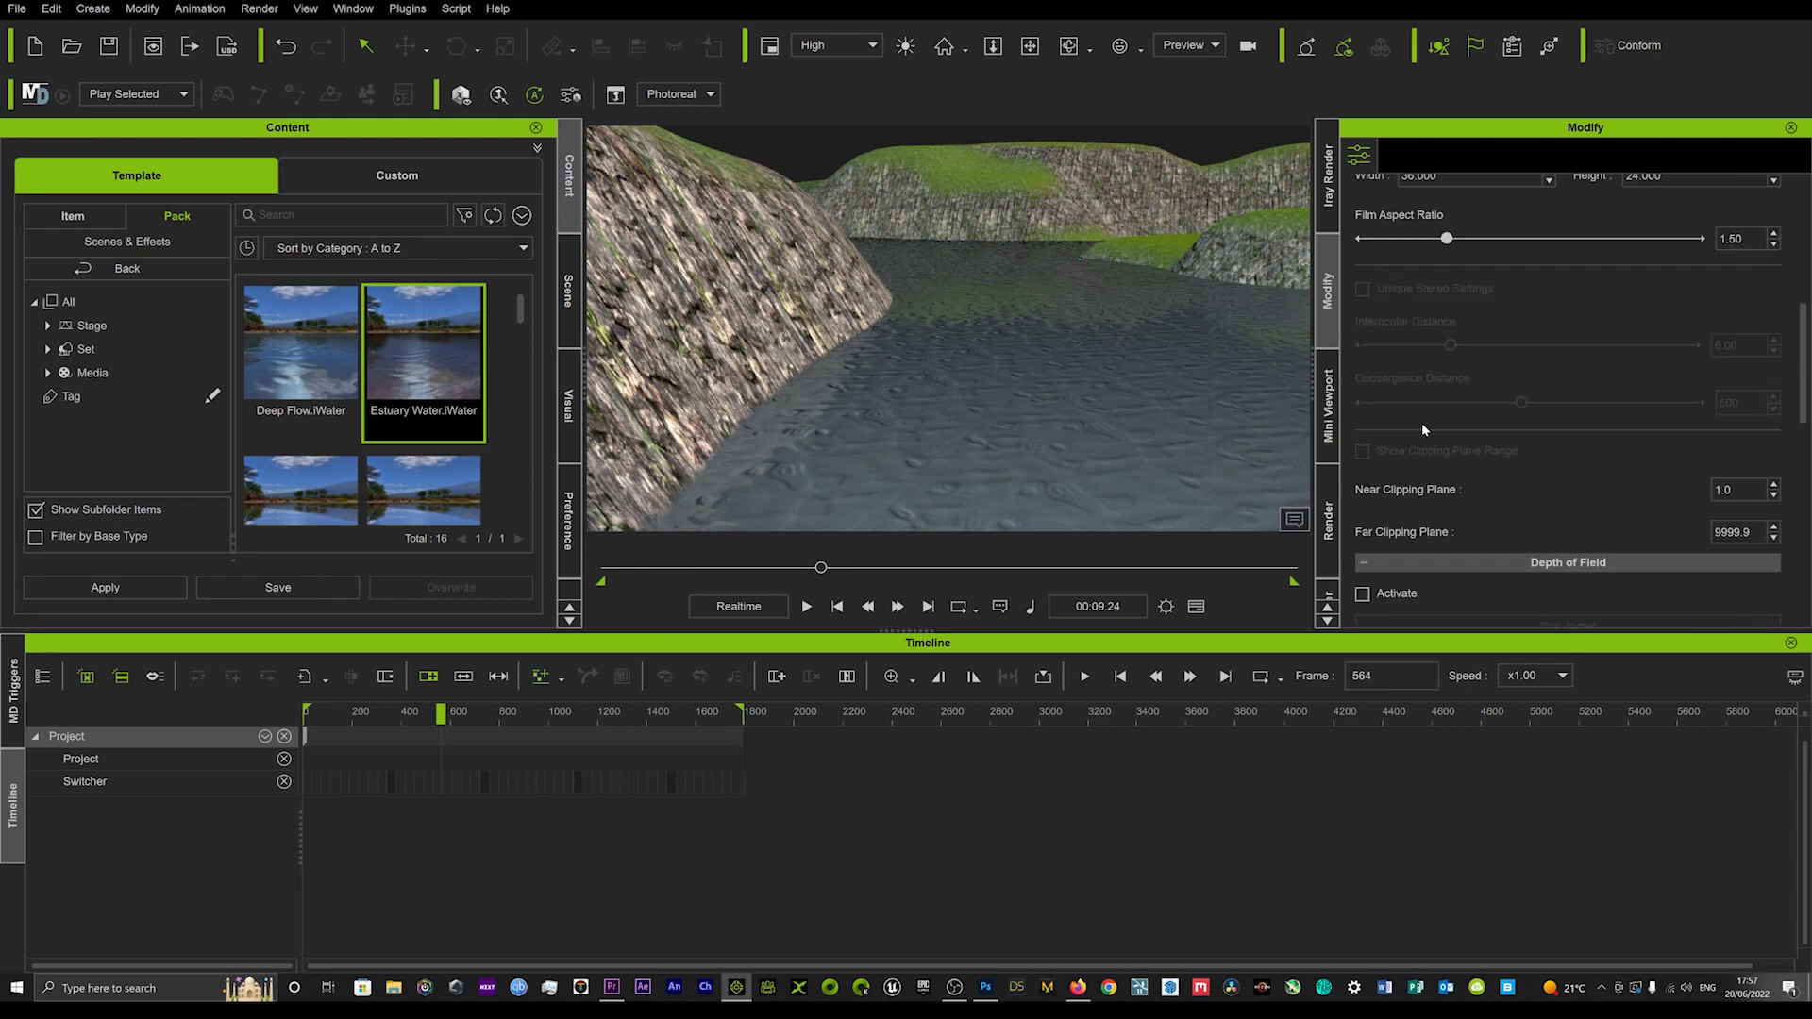
{"action": "left_click", "coordinate": [568, 290]}
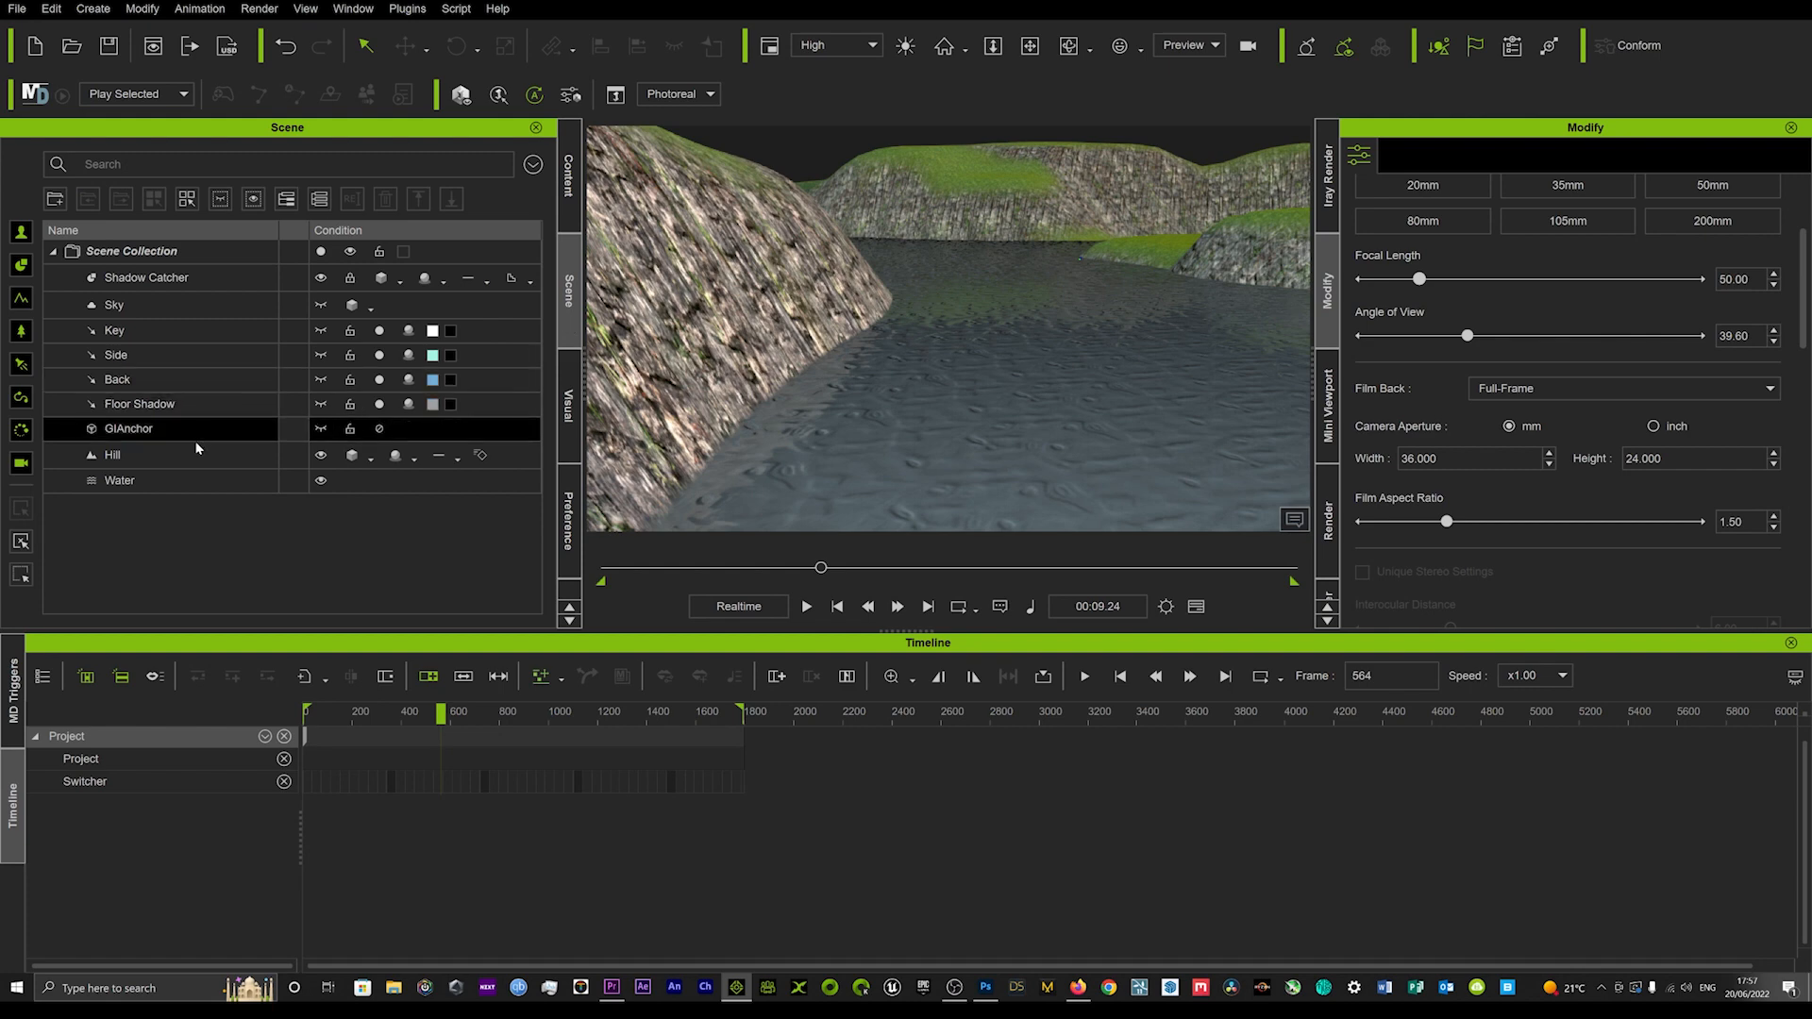
{"action": "left_click", "coordinate": [121, 481]}
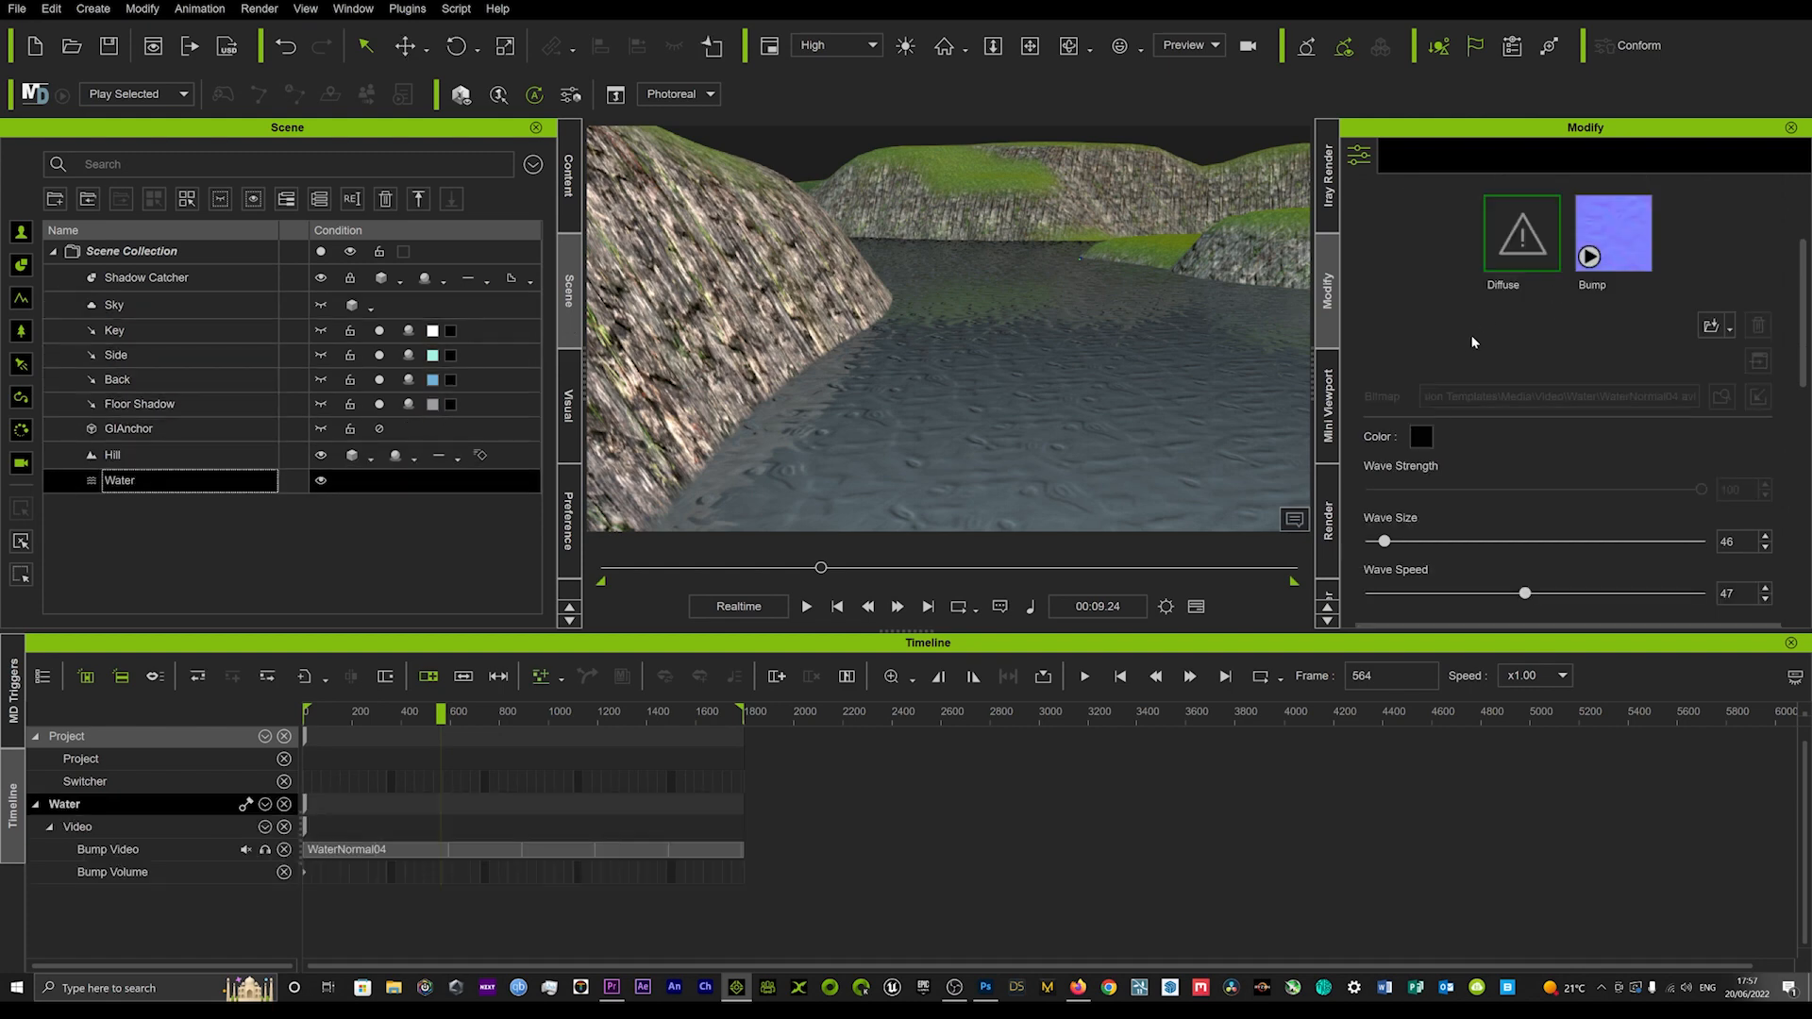
{"action": "scroll", "coordinate": [1426, 510], "scroll_direction": "down", "scroll_amount": 3}
{"action": "left_click", "coordinate": [1371, 451]}
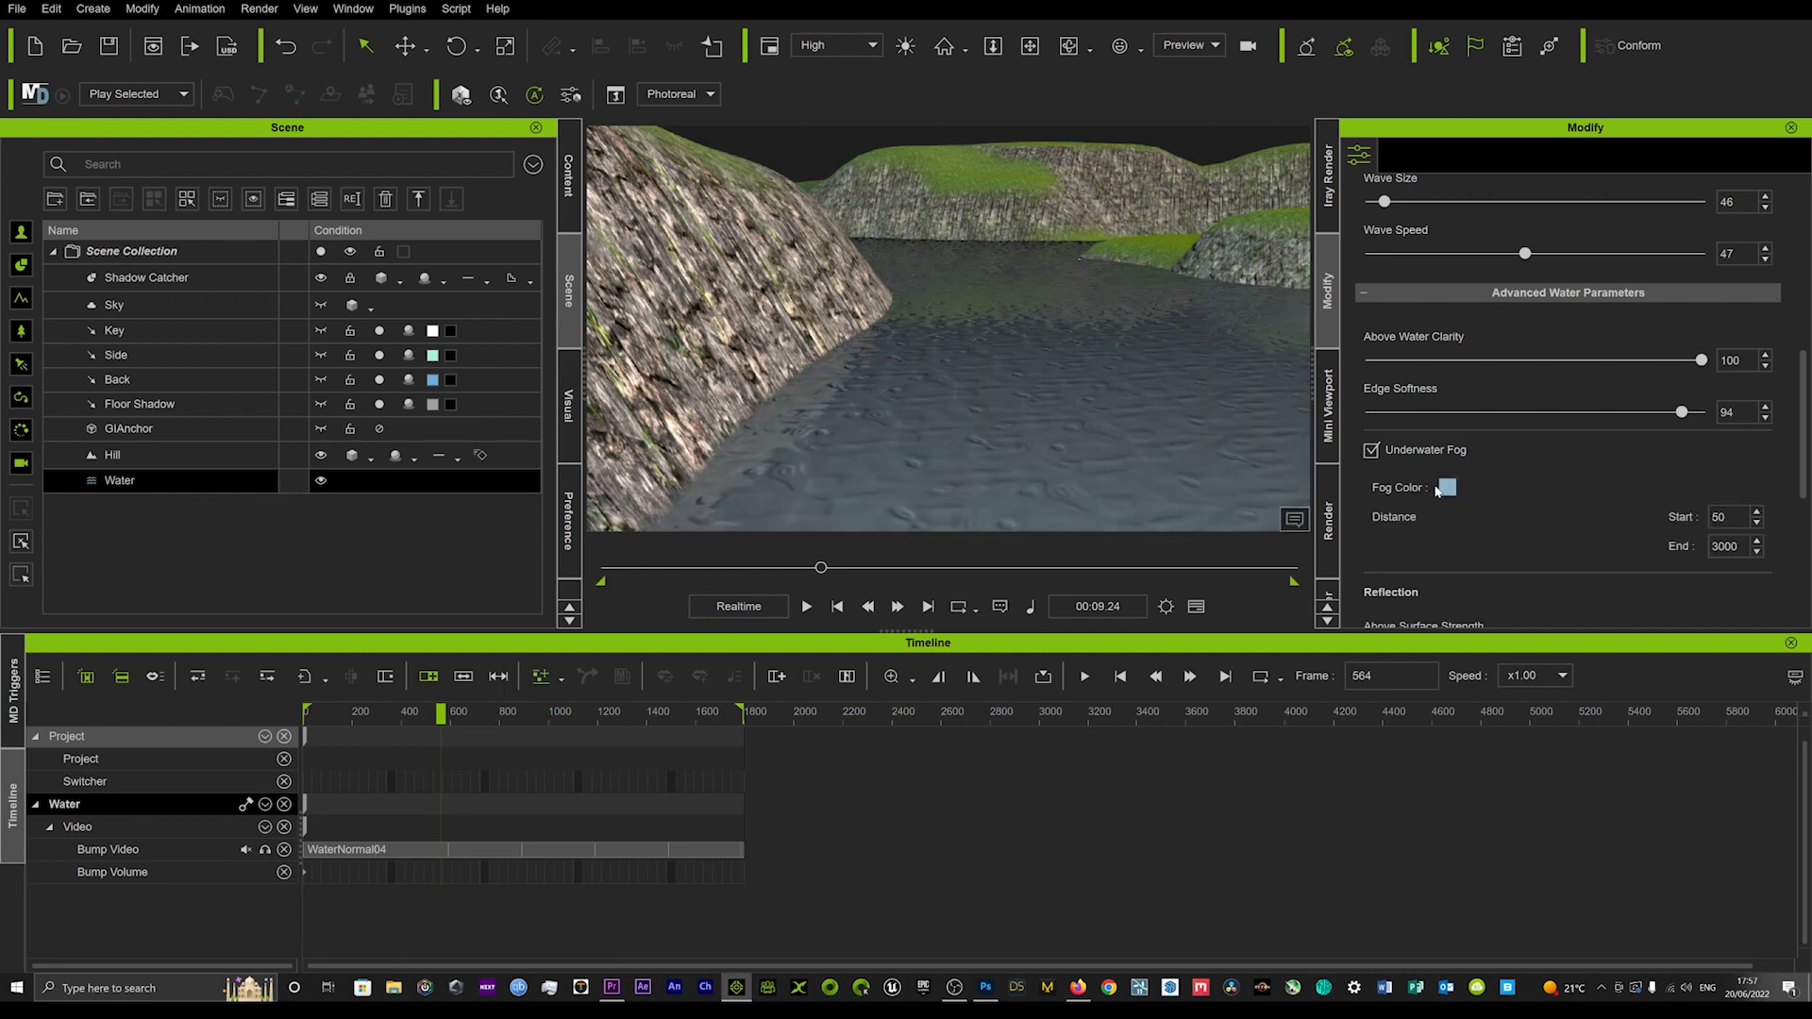
Try black as the Fog Color of the water's underwater fog.
{"action": "left_click", "coordinate": [1446, 487]}
{"action": "left_click", "coordinate": [1086, 317]}
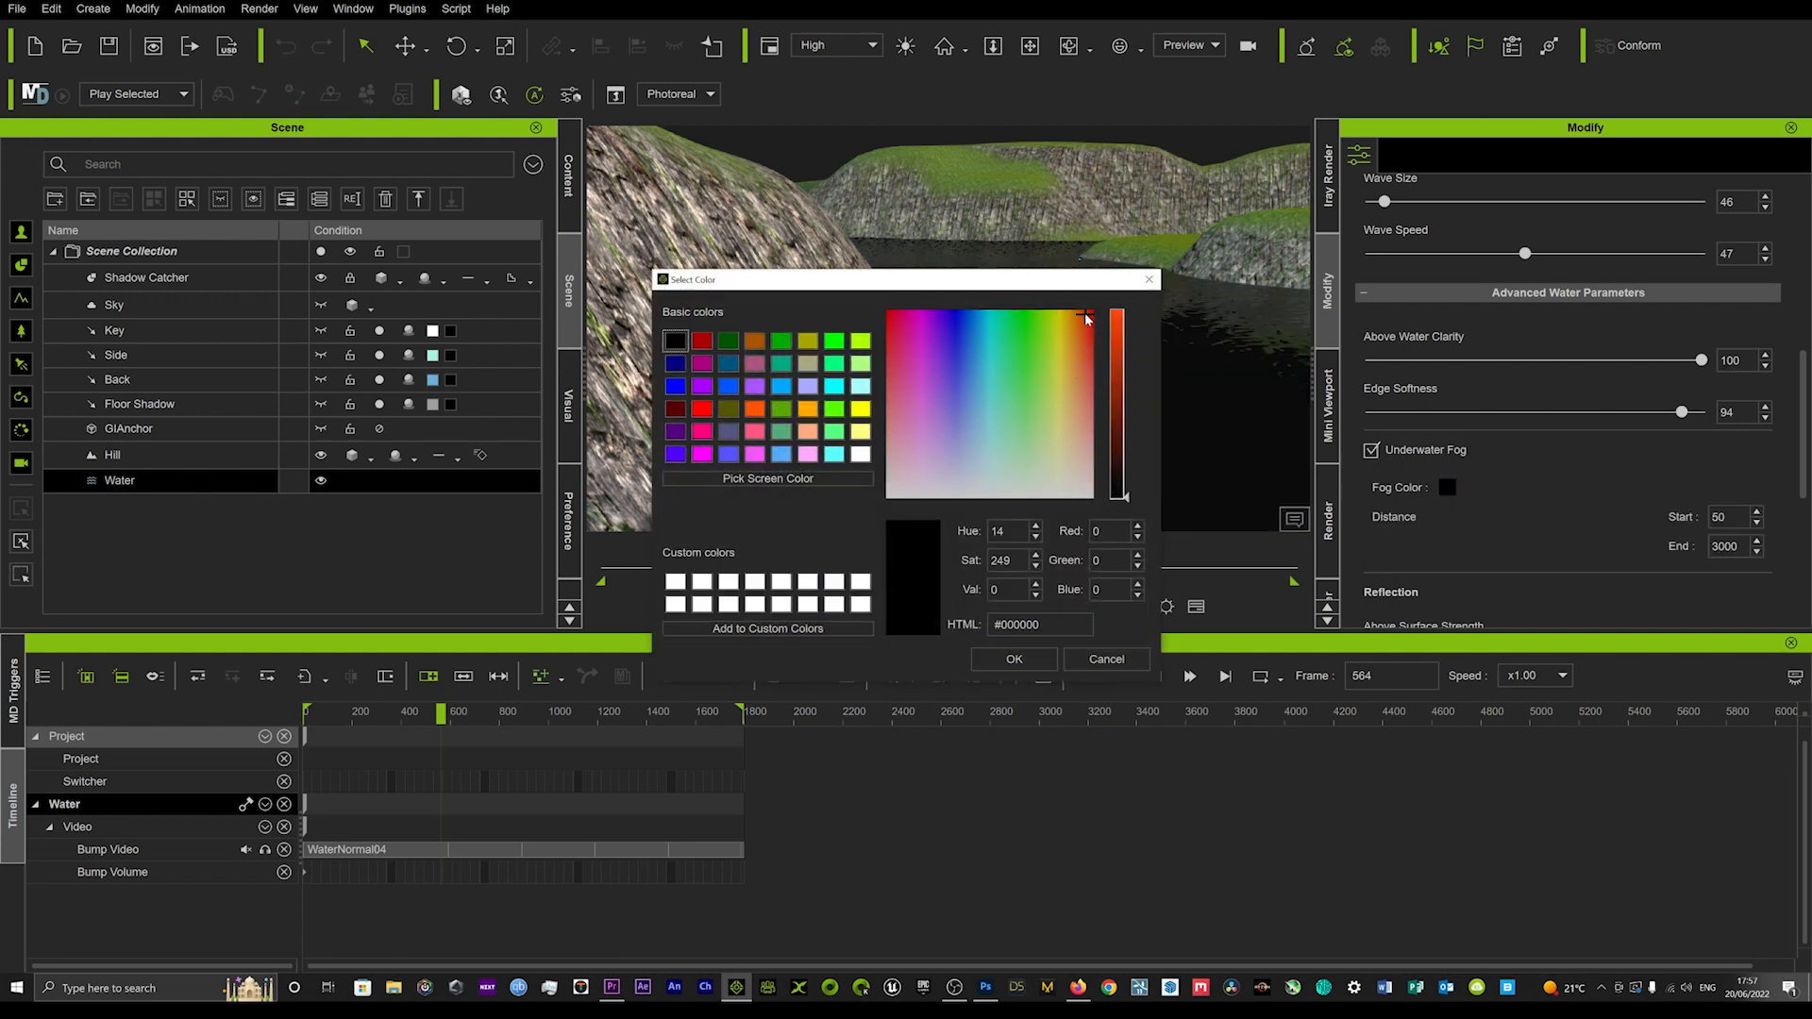
{"action": "left_click", "coordinate": [1036, 656]}
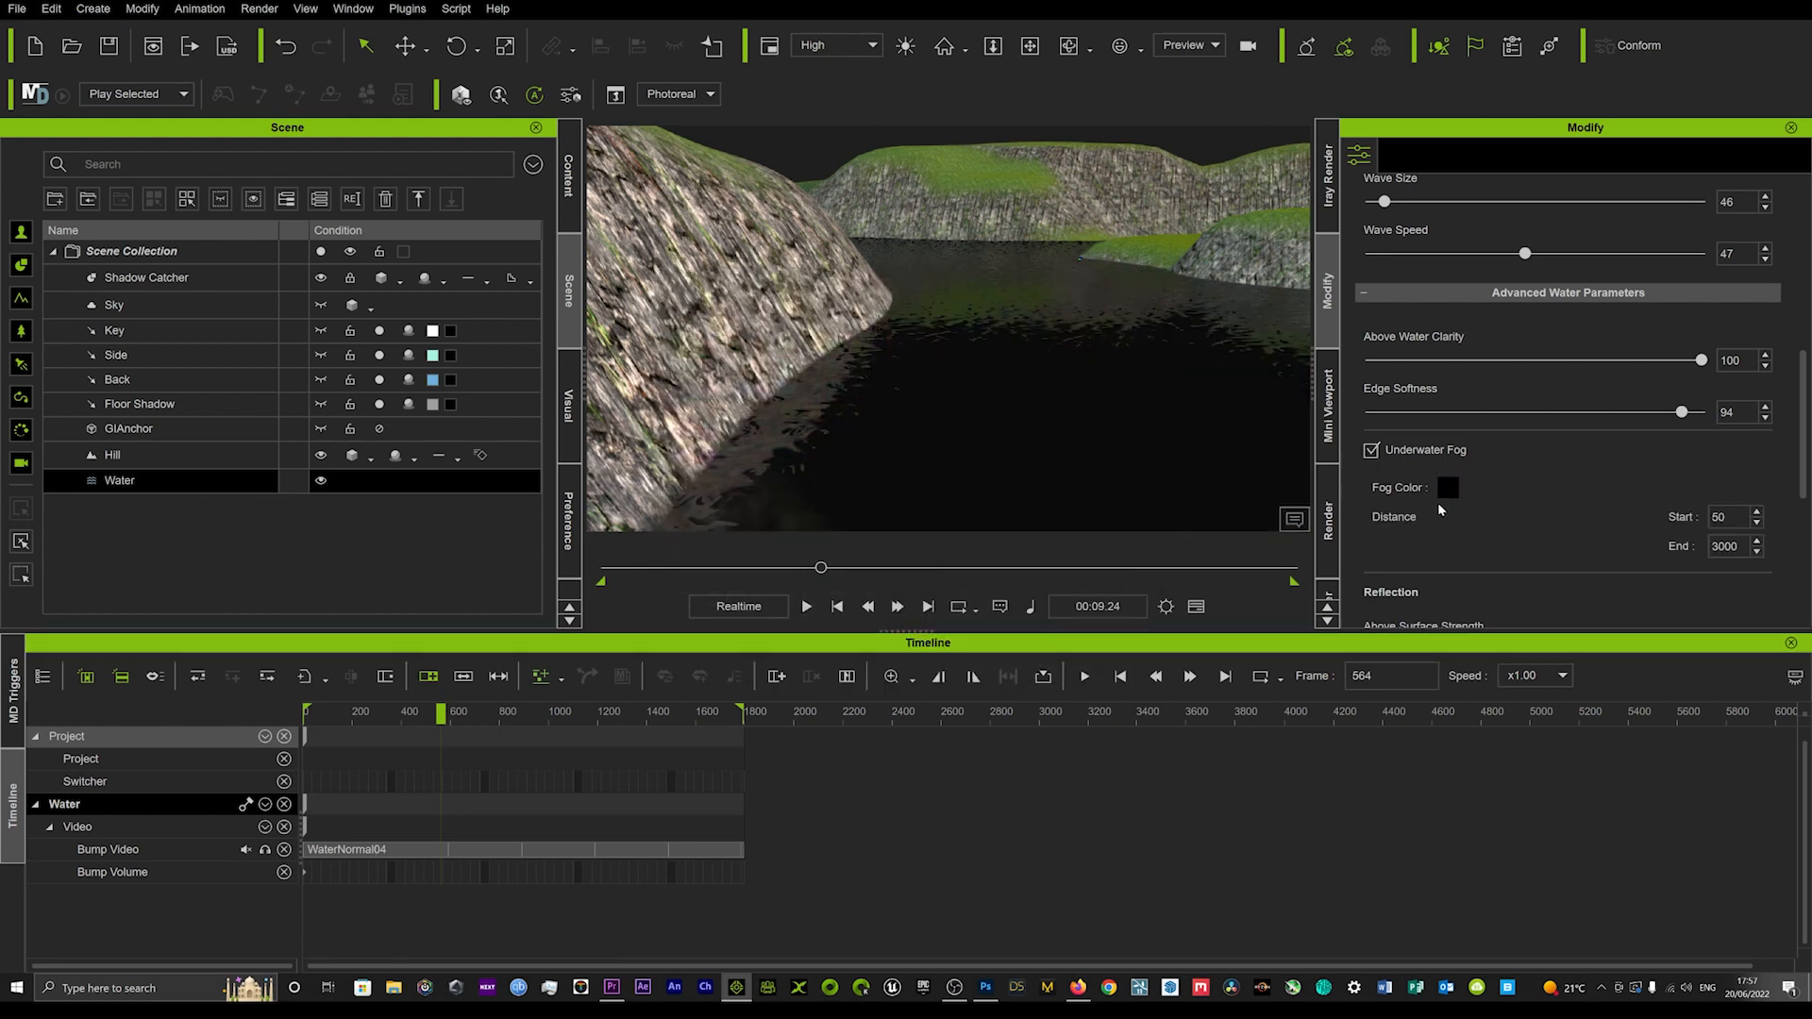
Set the underwater Fog Color to a bright red and play the animation to check the tinted water.
{"action": "left_click", "coordinate": [1448, 489]}
{"action": "left_click", "coordinate": [1087, 319]}
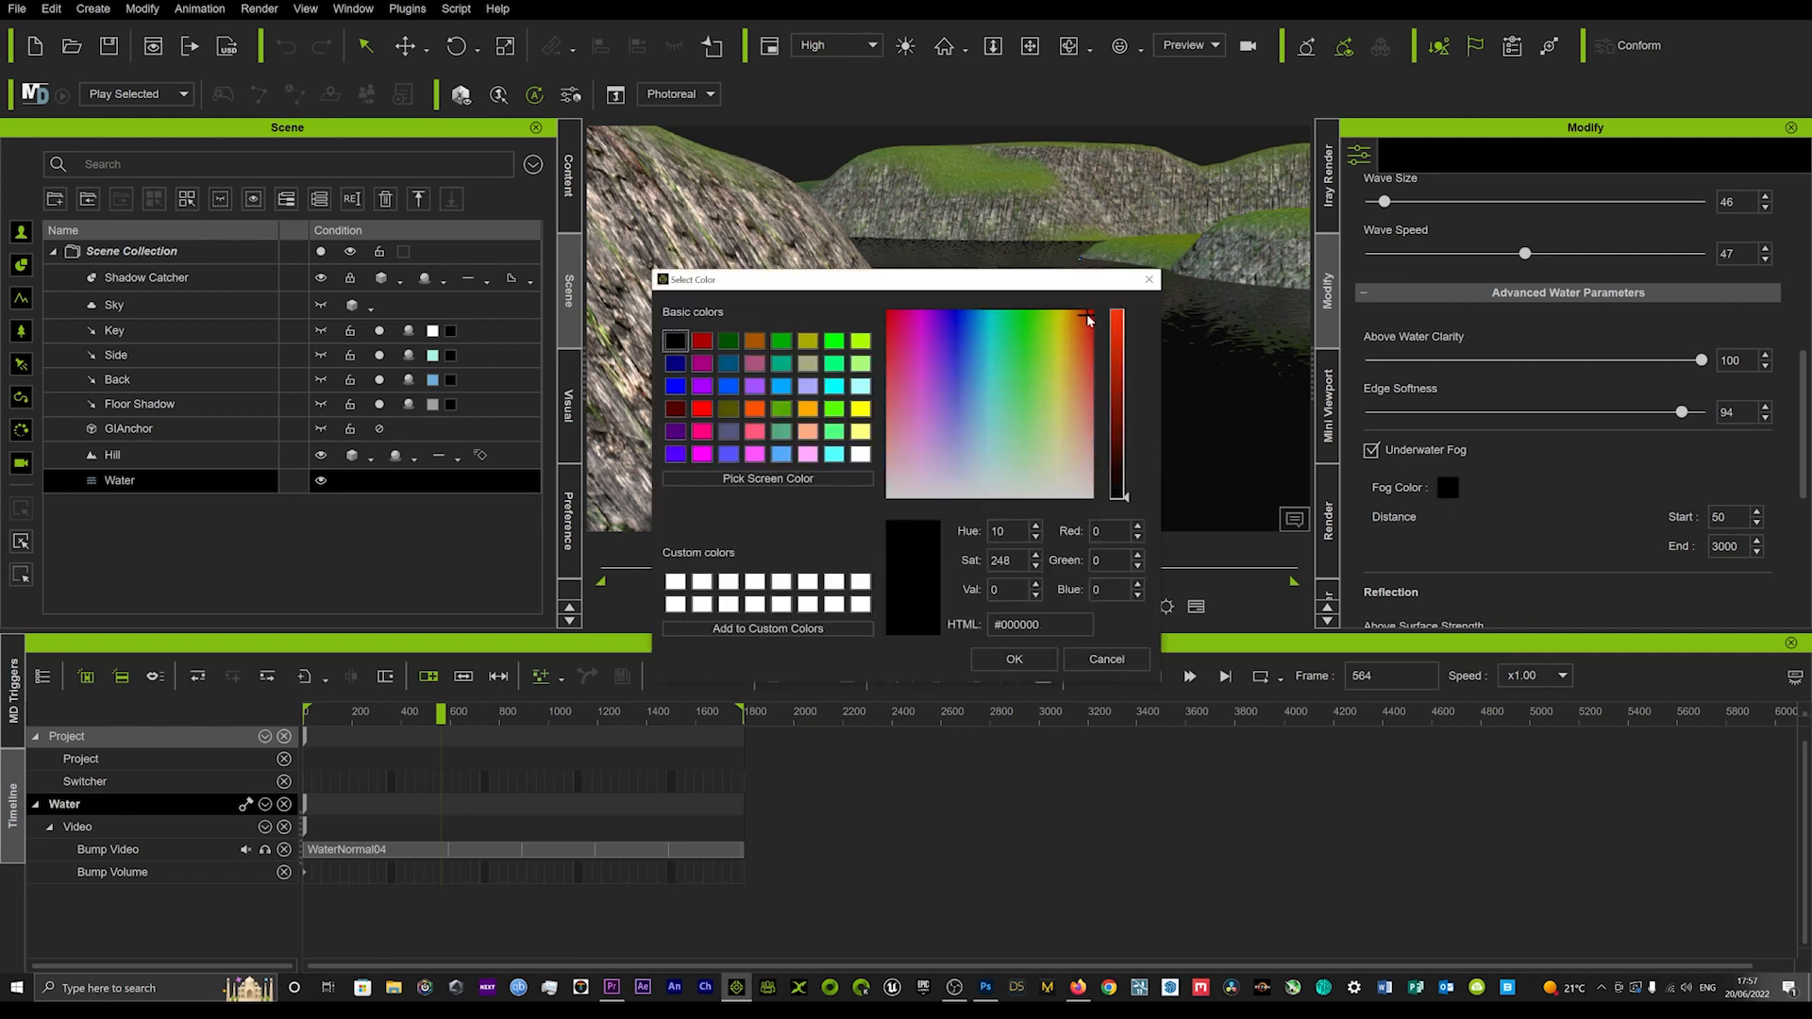
{"action": "left_click", "coordinate": [1119, 330]}
{"action": "left_click", "coordinate": [1014, 659]}
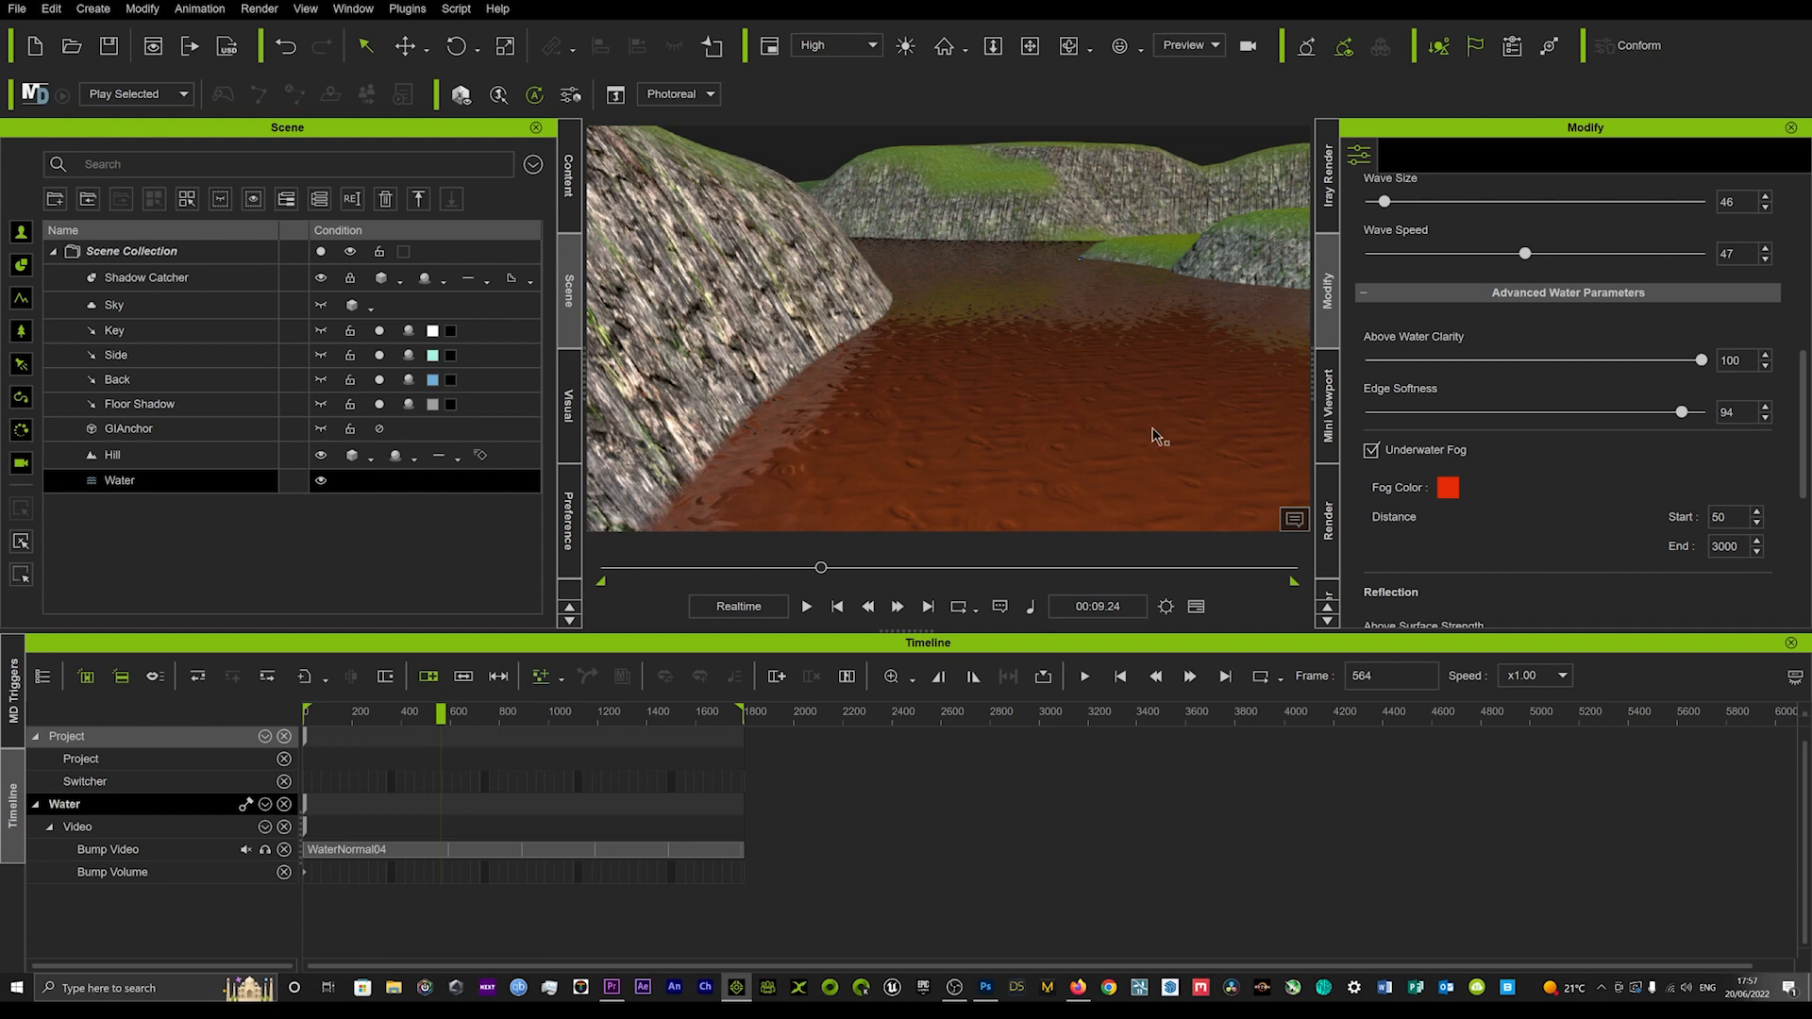
{"action": "key", "text": "space"}
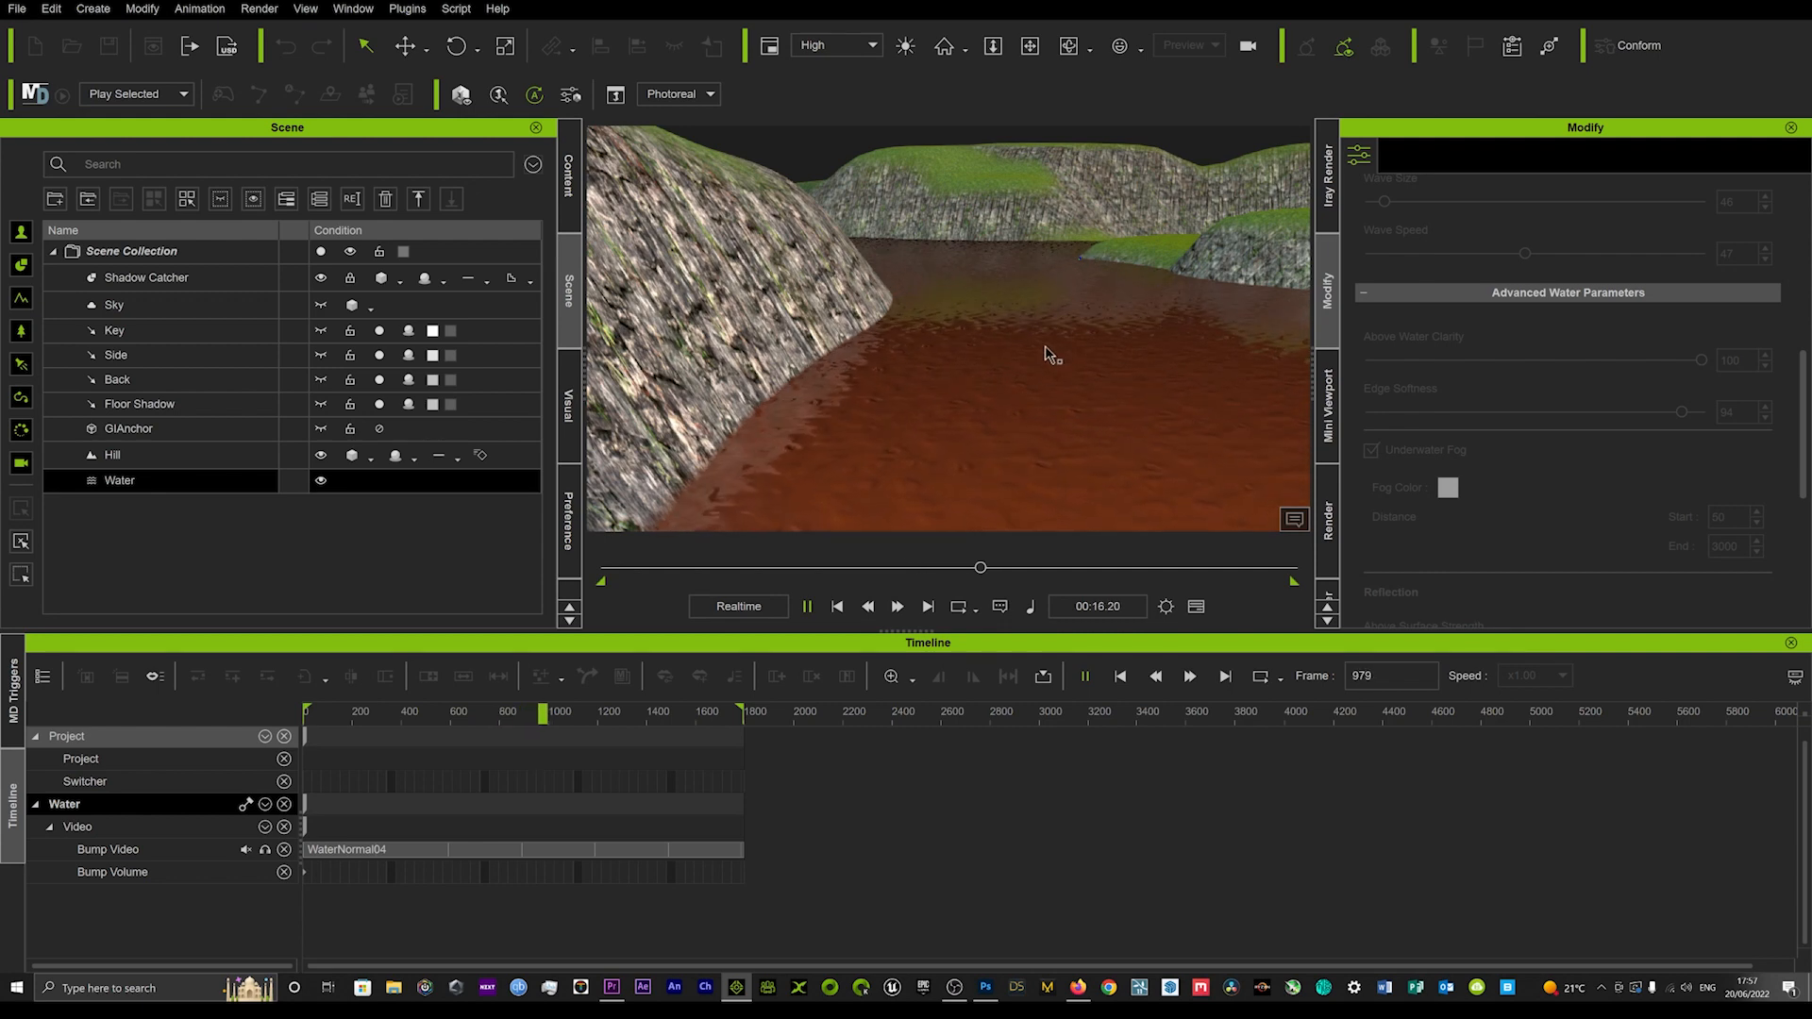
{"action": "key", "text": "space"}
Set the water reflection's Above Surface Strength to 64 and Reflection Blur to 7, and inspect the surface from higher up.
{"action": "scroll", "coordinate": [1398, 515], "scroll_direction": "down", "scroll_amount": 2}
{"action": "scroll", "coordinate": [1415, 500], "scroll_direction": "down", "scroll_amount": 3}
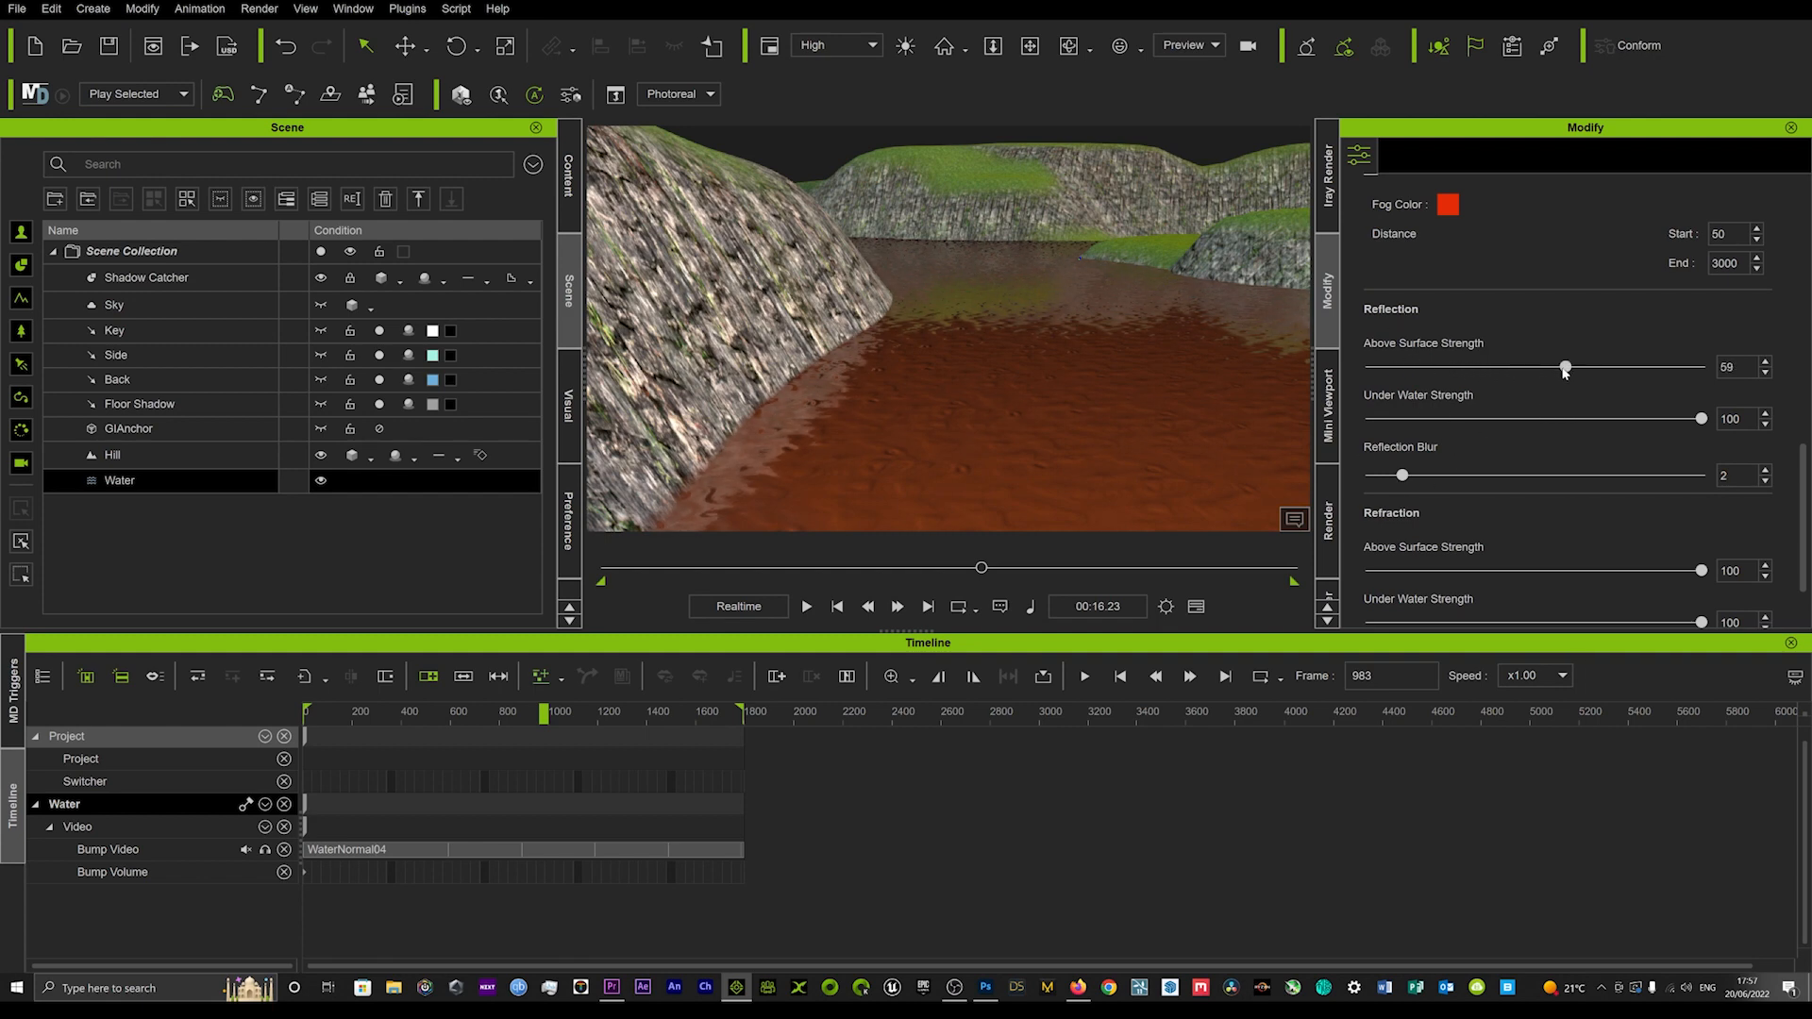
{"action": "left_click_drag", "start_coordinate": [1565, 370], "coordinate": [1587, 372]}
{"action": "left_click_drag", "start_coordinate": [1397, 476], "coordinate": [1427, 456]}
{"action": "scroll", "coordinate": [1436, 434], "scroll_direction": "down", "scroll_amount": 1}
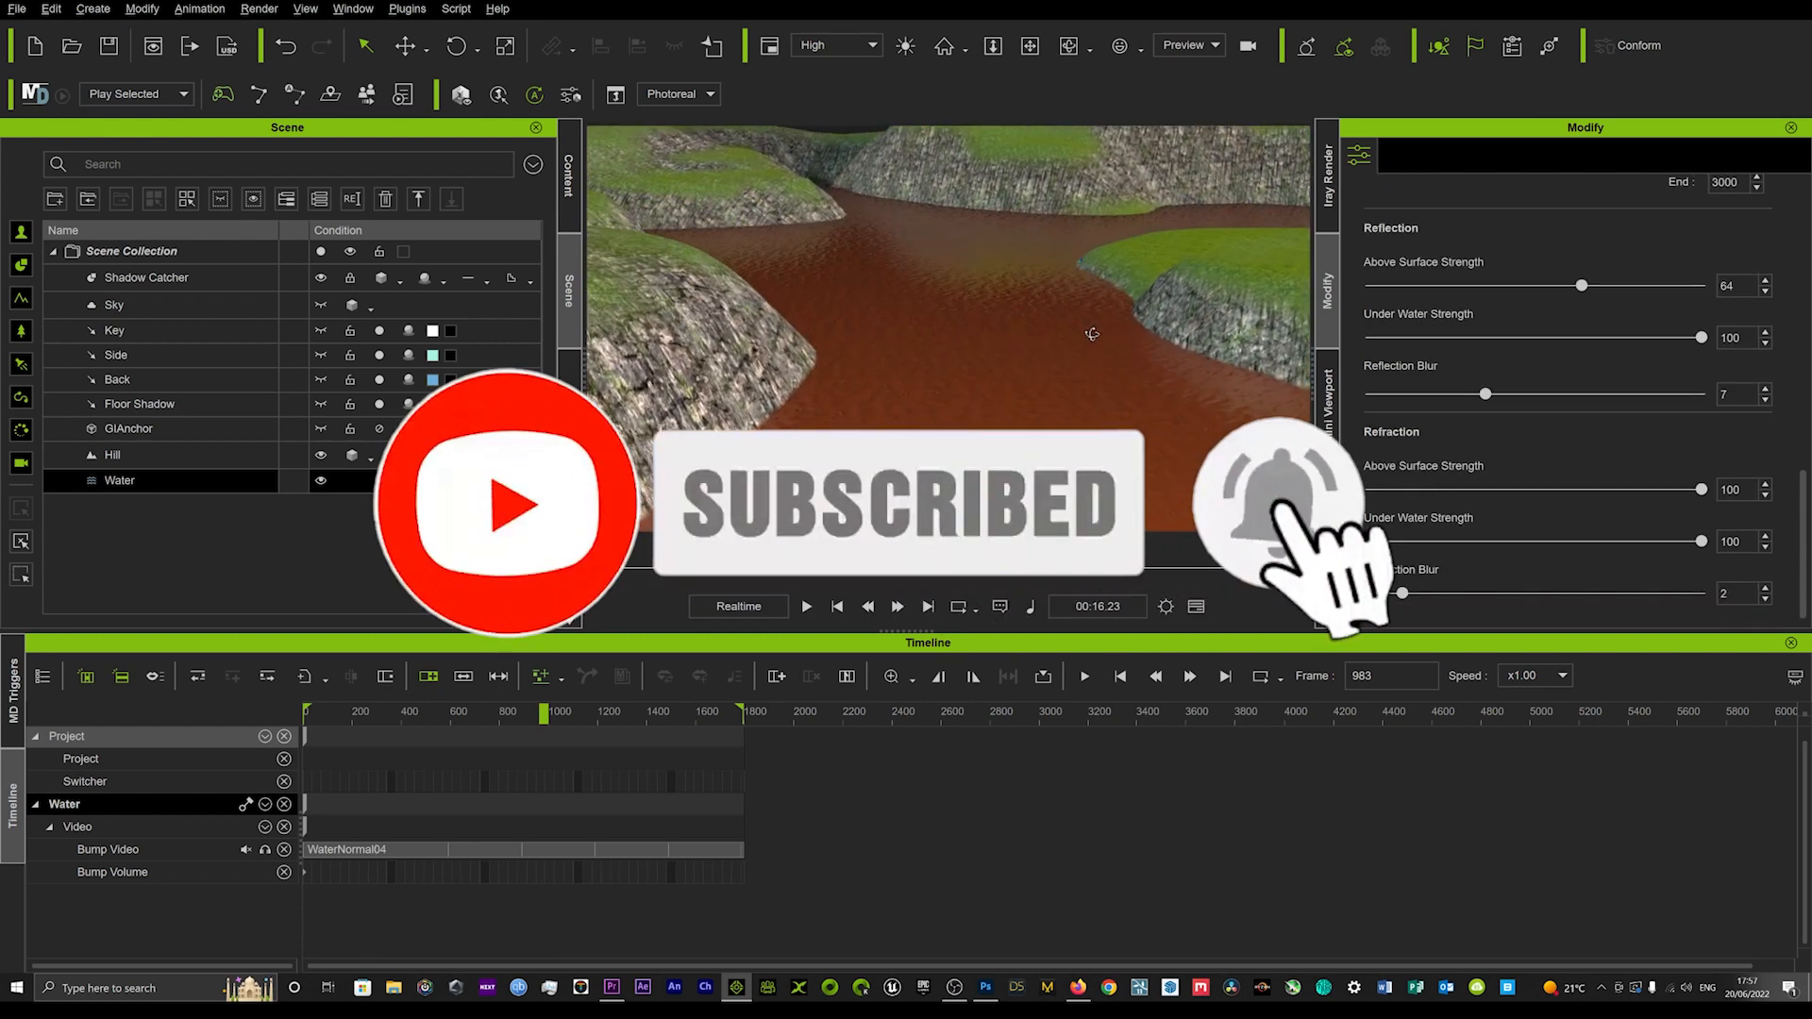
{"action": "mouse_move", "coordinate": [1092, 334]}
{"action": "left_mouse_down"}
{"action": "mouse_move", "coordinate": [1083, 355]}
{"action": "mouse_move", "coordinate": [1087, 328]}
{"action": "mouse_move", "coordinate": [1061, 346]}
{"action": "left_mouse_up"}
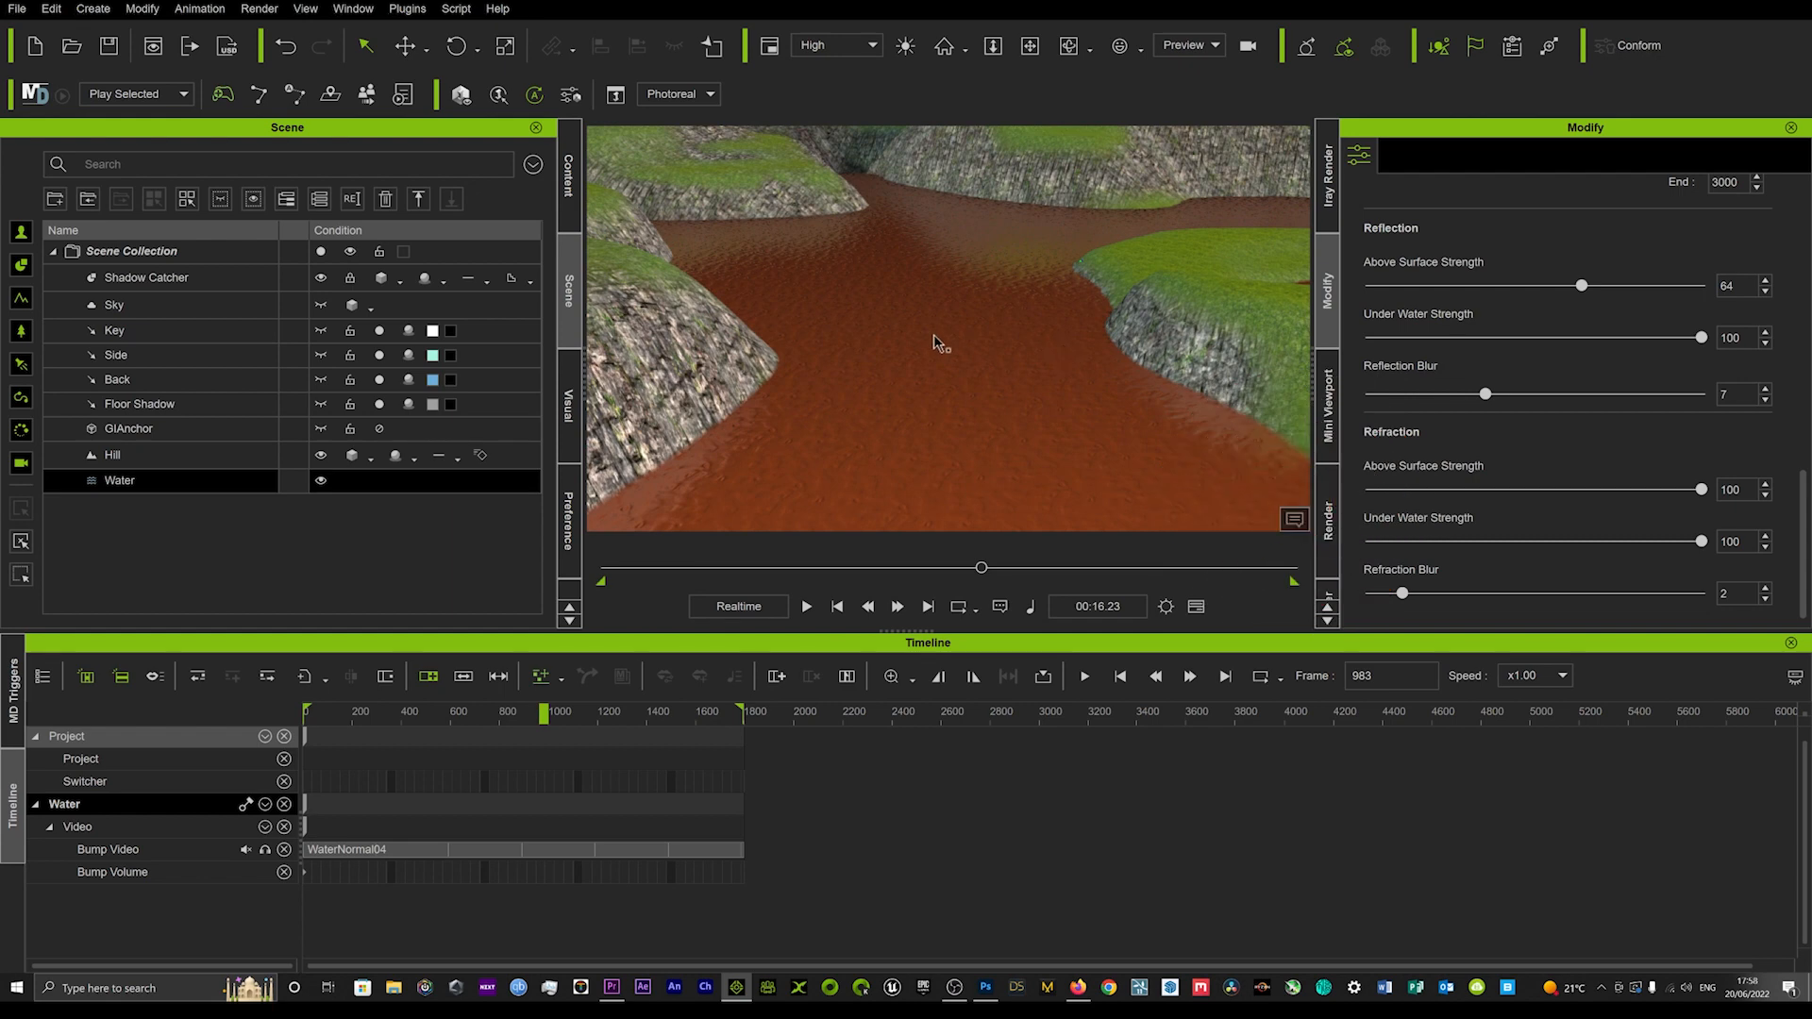